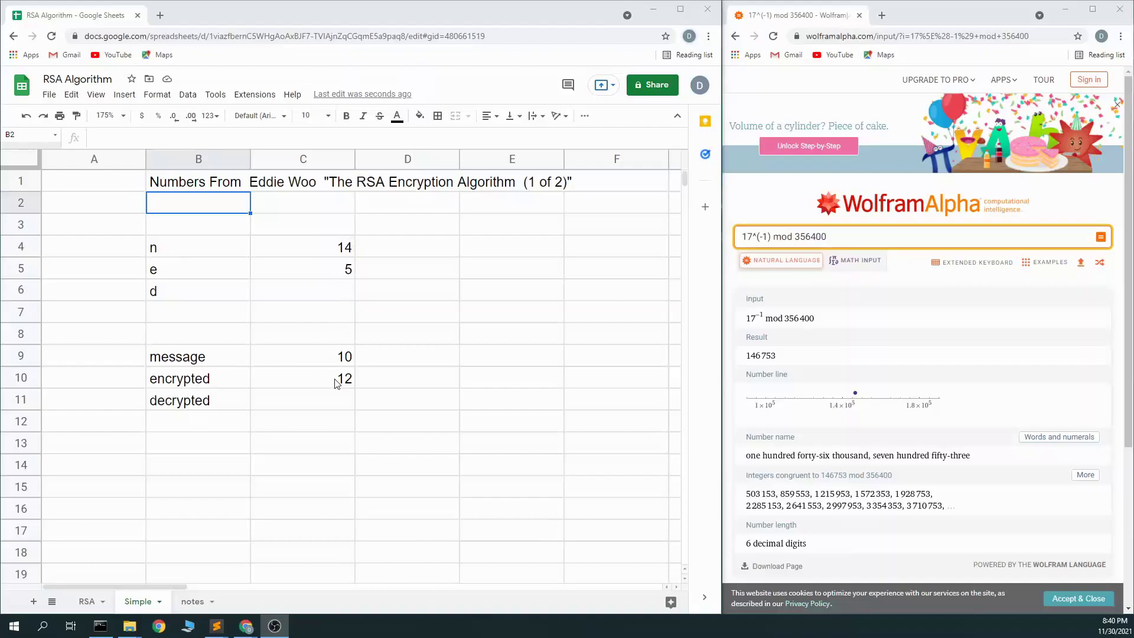
Inspect the encryption formula in C10 and recommit it unchanged.
left_click(306, 383)
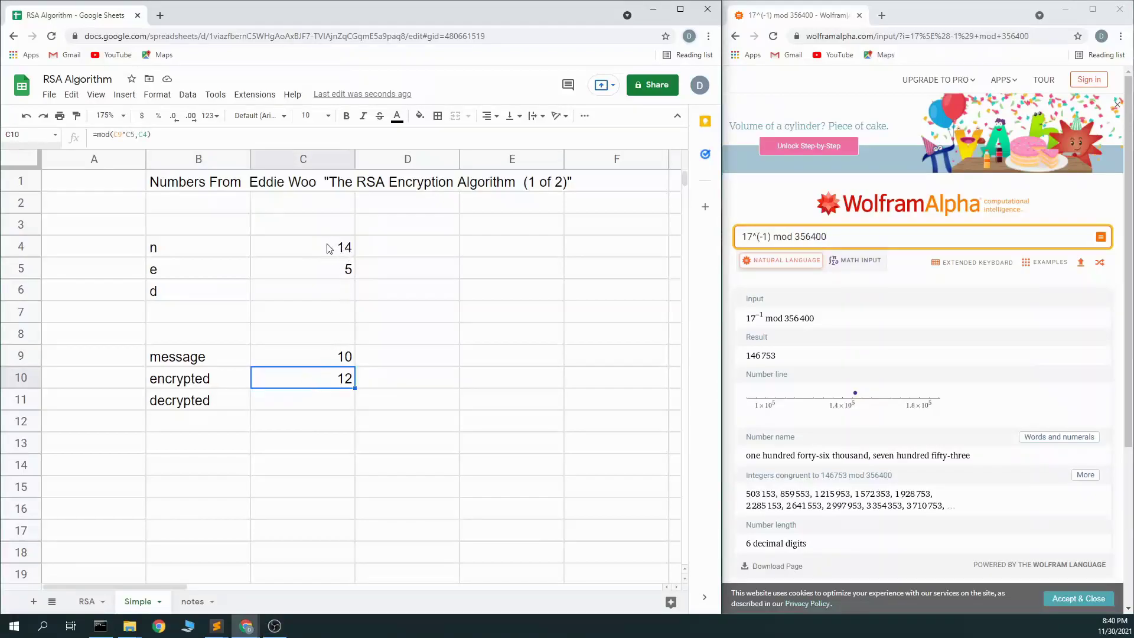
left_click(334, 361)
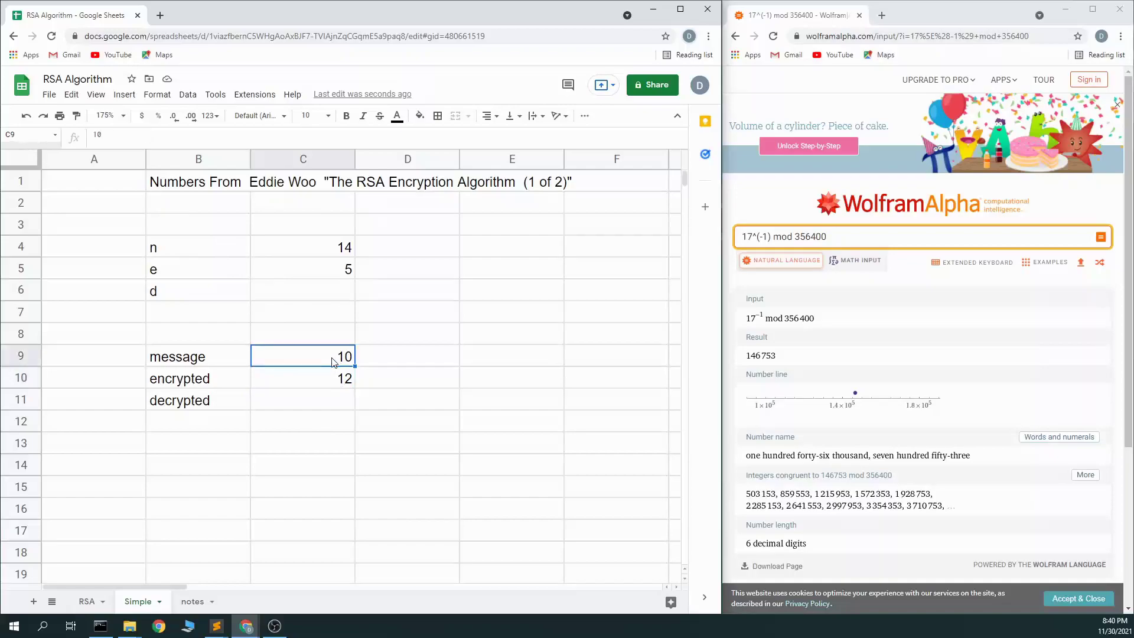
left_click(336, 378)
left_click(150, 141)
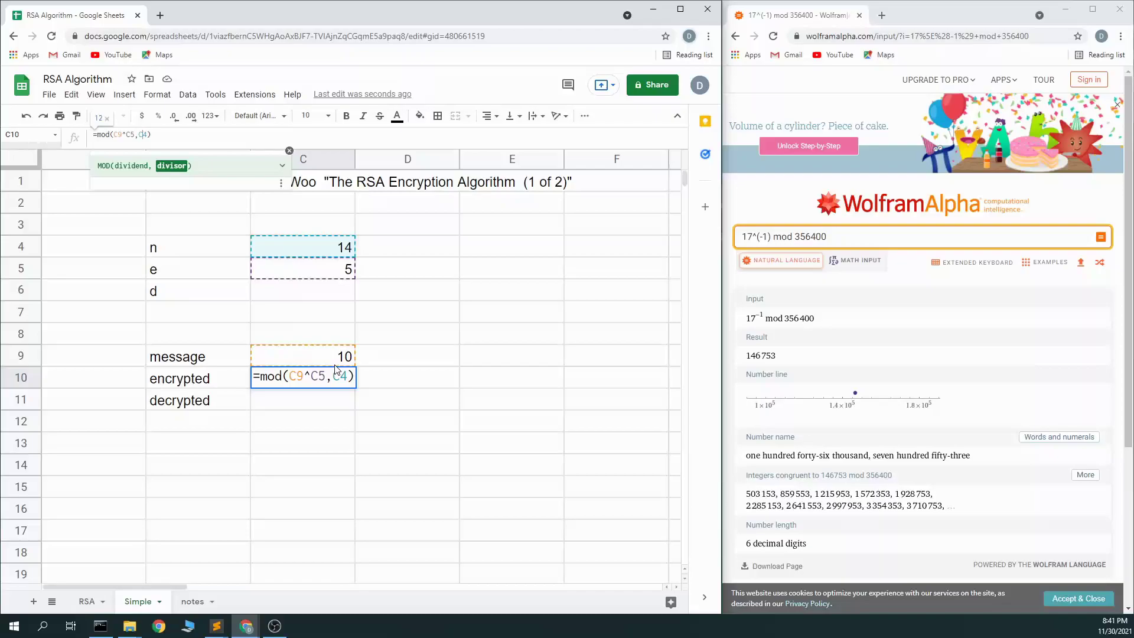
key("Return")
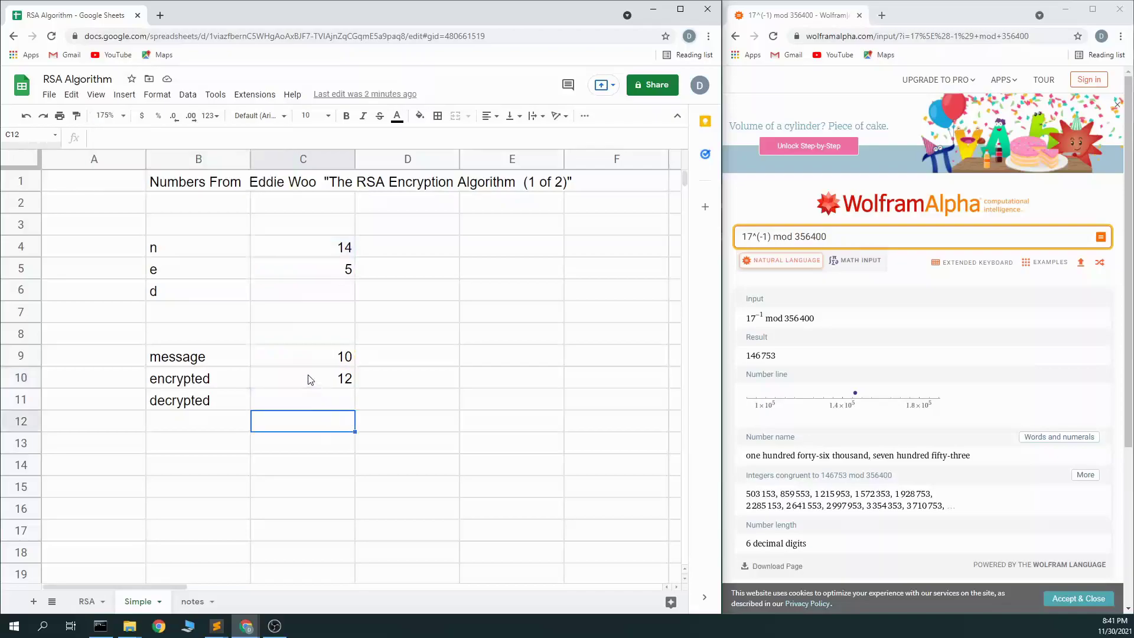
left_click(307, 379)
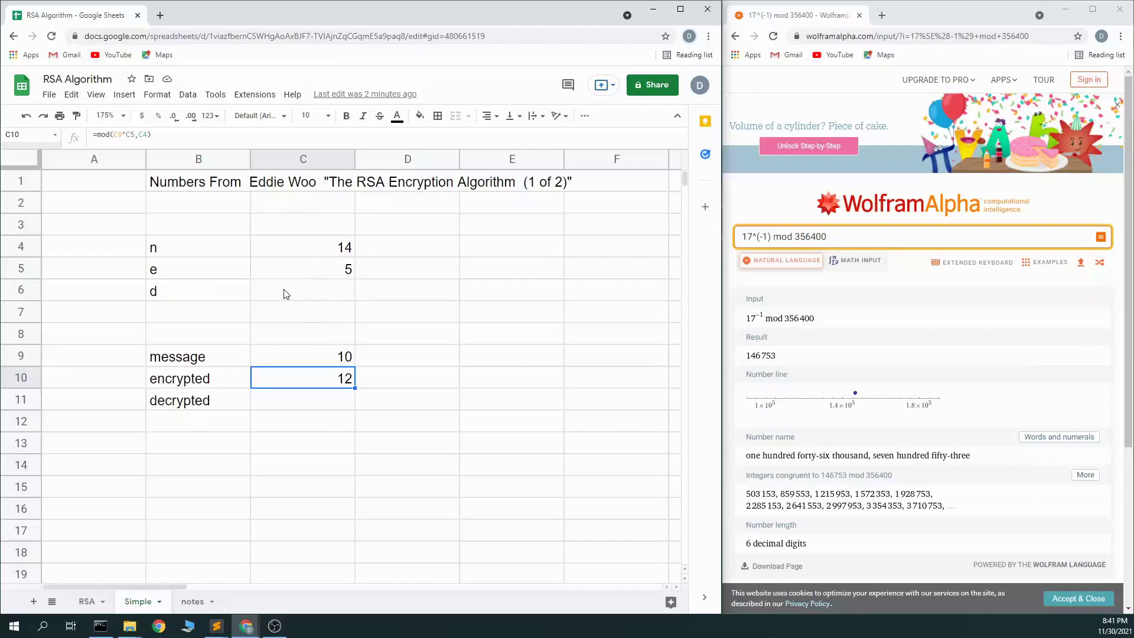
Turn C11's text black and recommit its decryption formula so 10 appears.
left_click(290, 397)
left_click(397, 116)
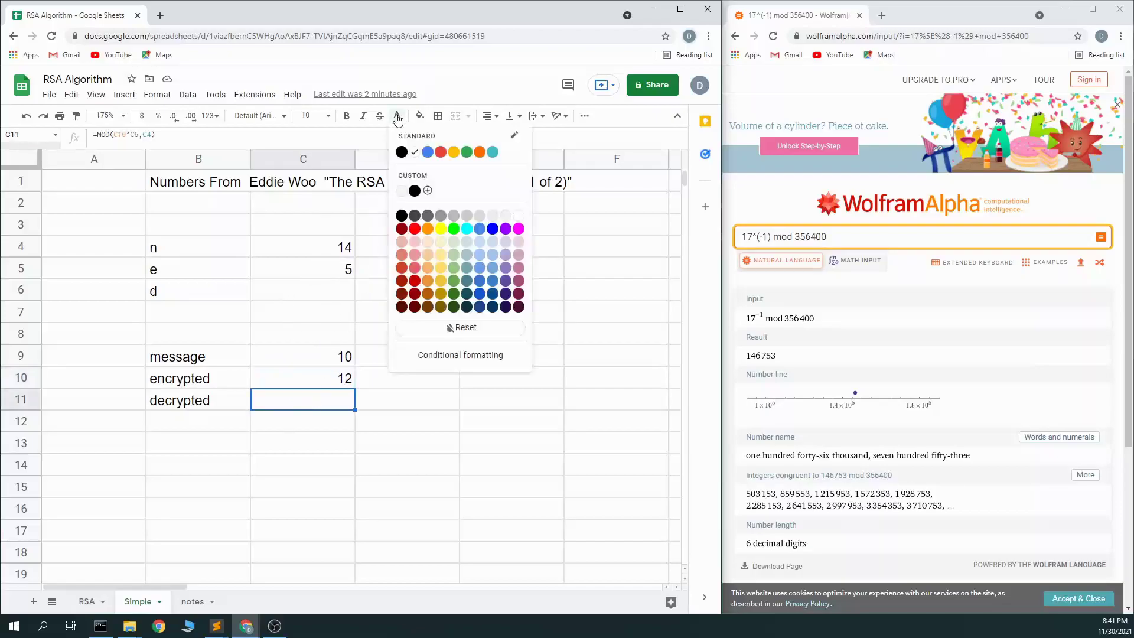
left_click(401, 153)
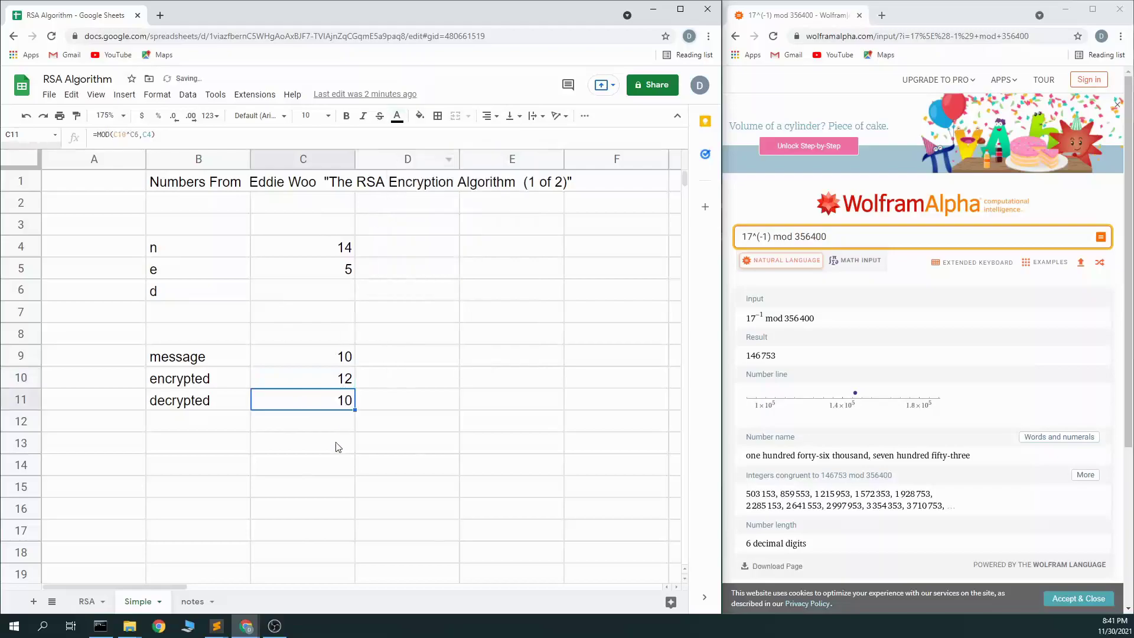
left_click(166, 139)
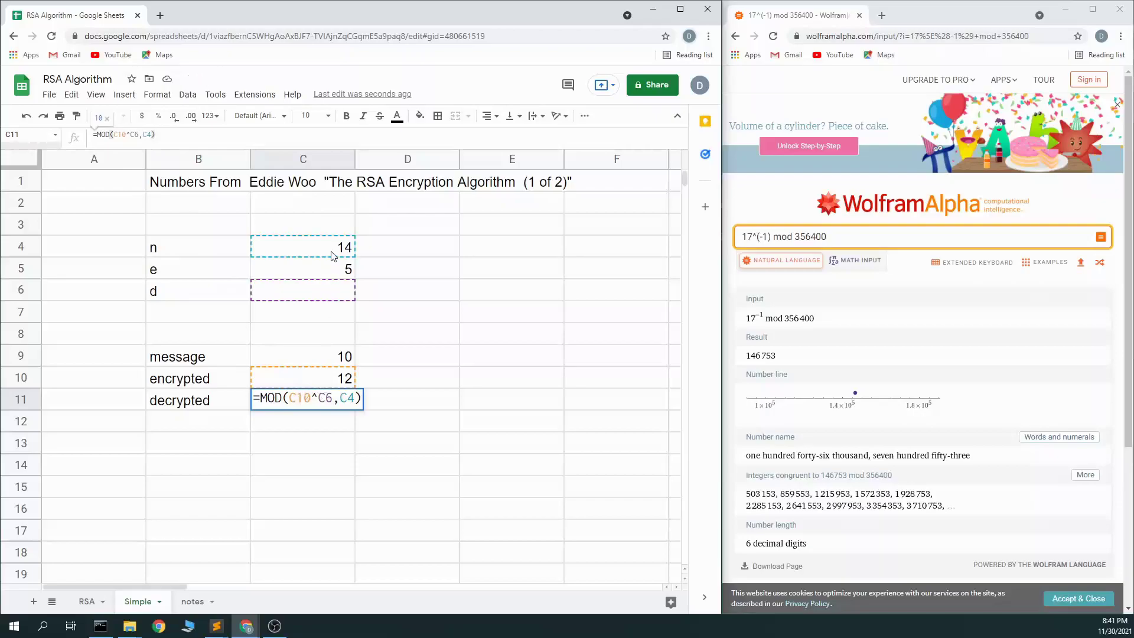
key("Return")
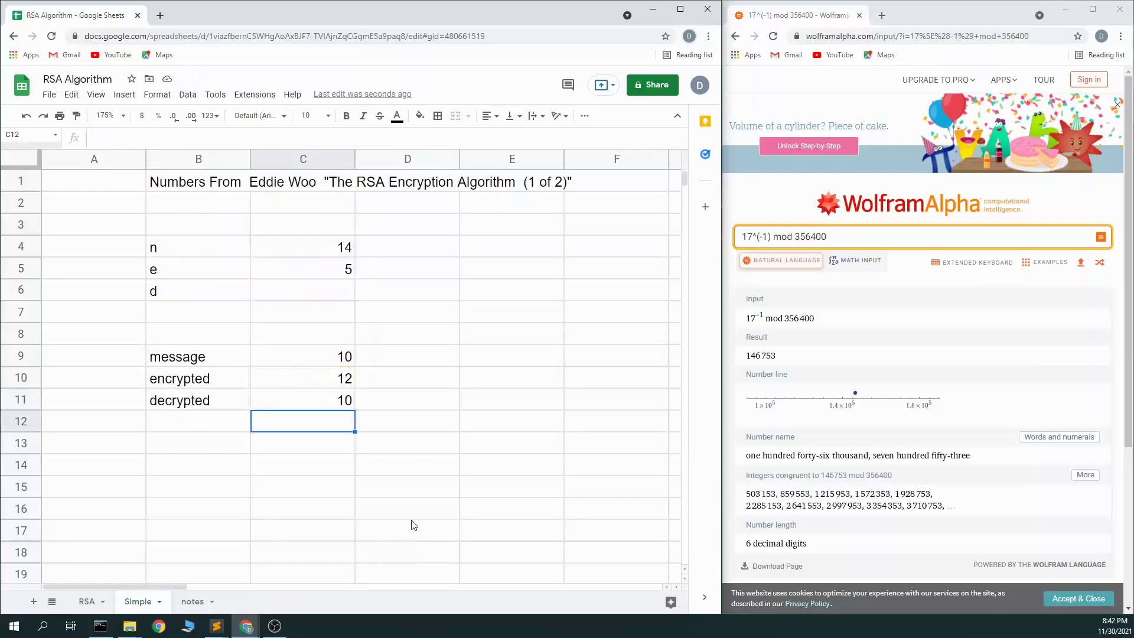
Look over the n, e and d cells C4:C6 without changing their colour.
left_click(336, 301)
left_click(399, 116)
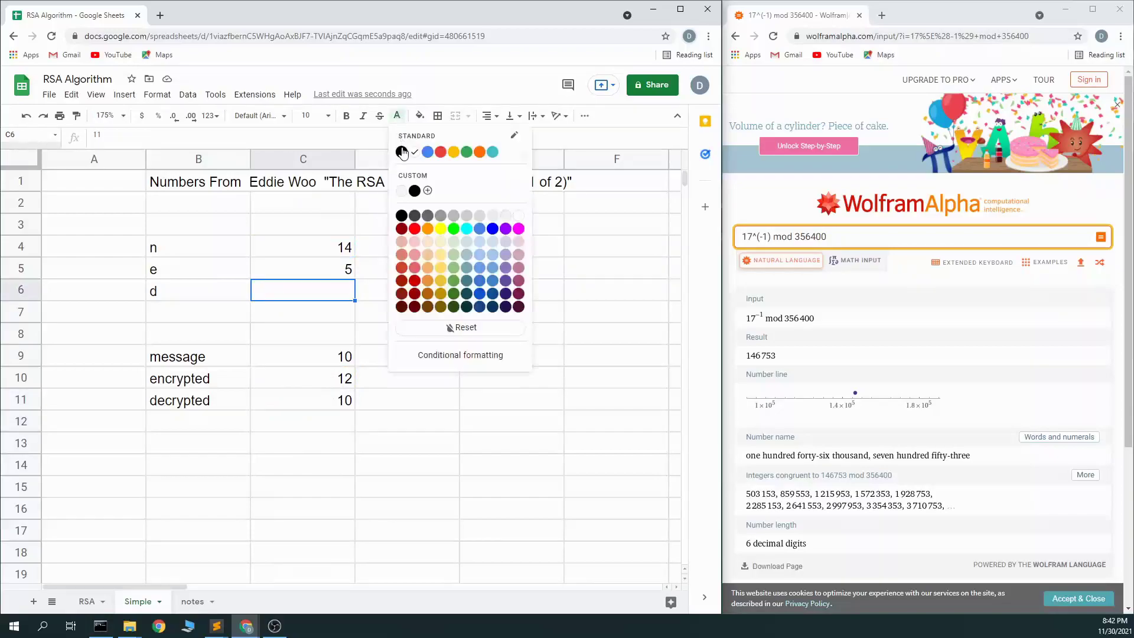
left_click(454, 437)
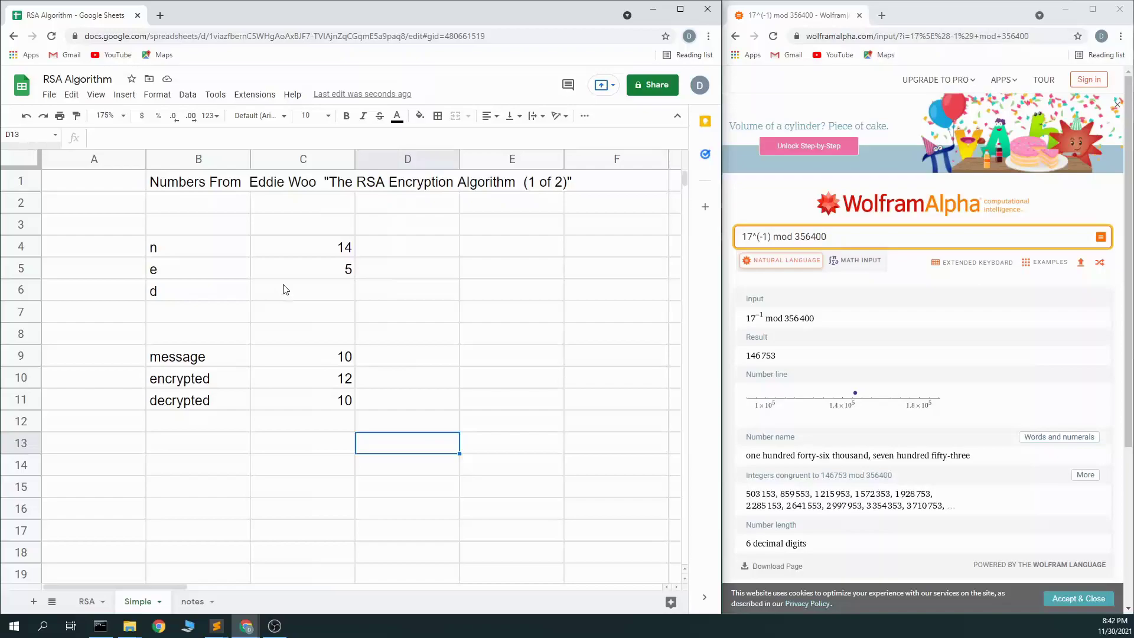
left_click_drag(314, 247, 314, 270)
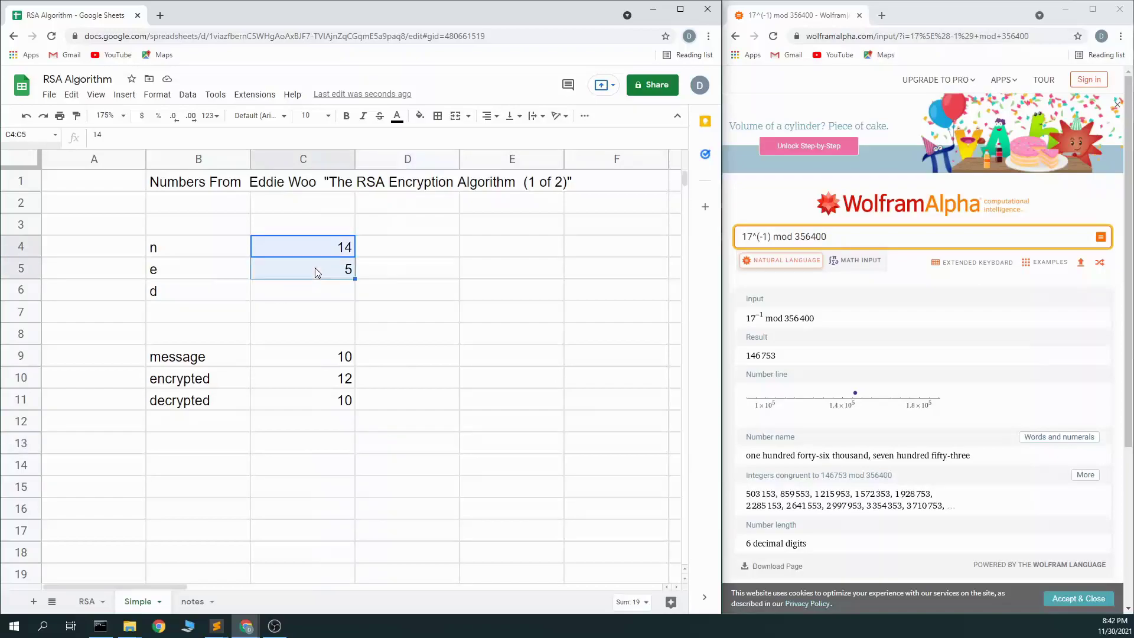
left_click(319, 293)
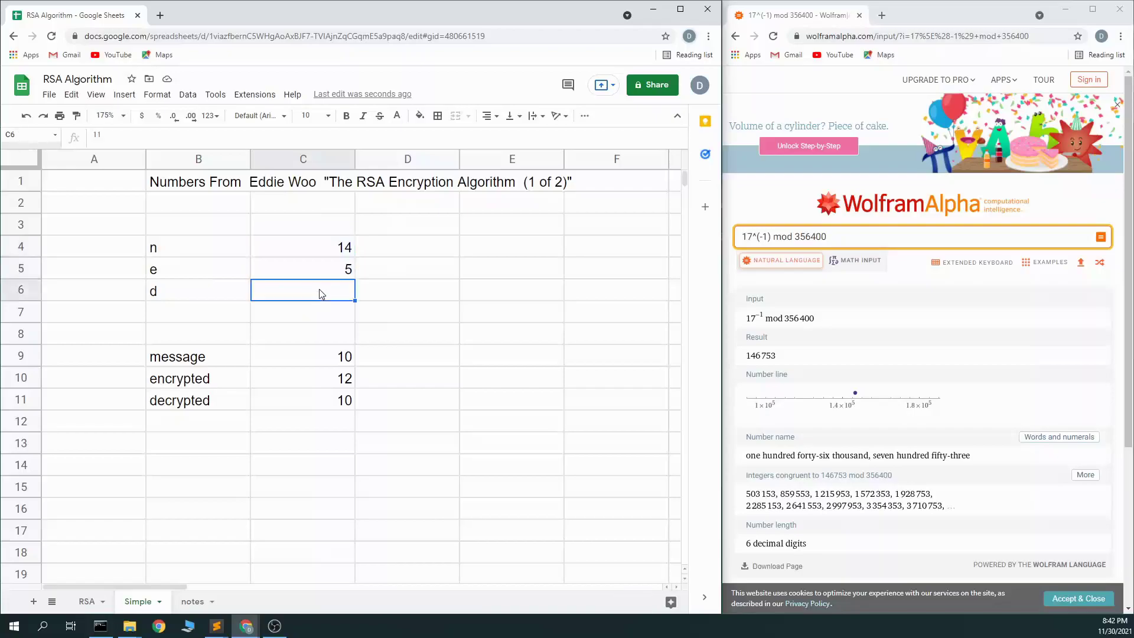
left_click(330, 253, "ctrl")
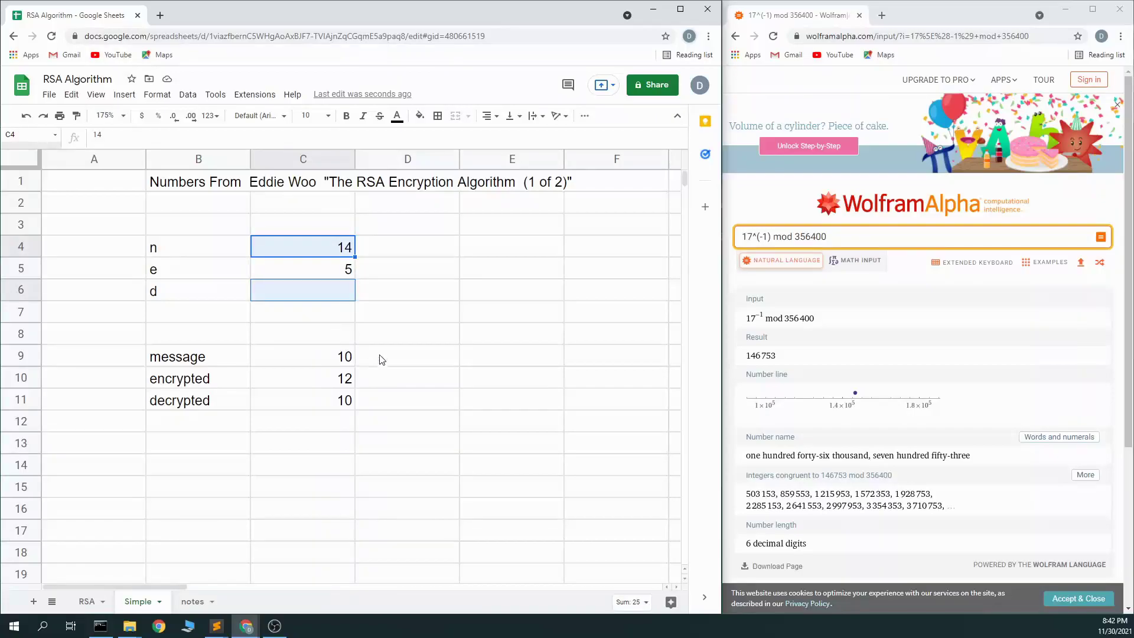
left_click(300, 314)
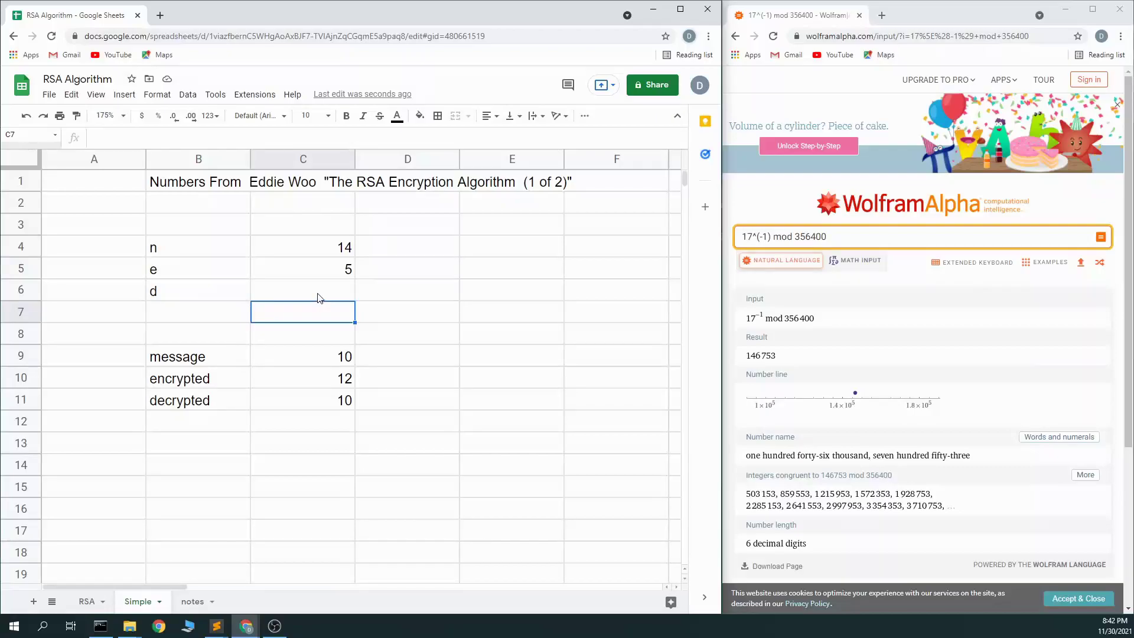
left_click(318, 298)
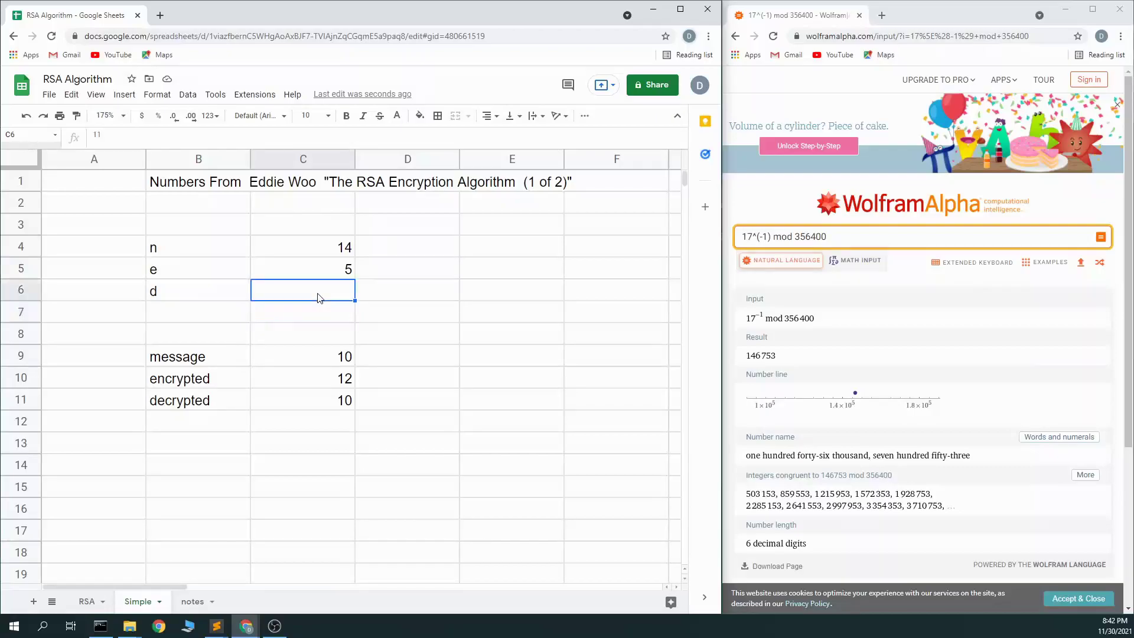
Colour C6's text black so the d value 11 becomes visible.
left_click(470, 309)
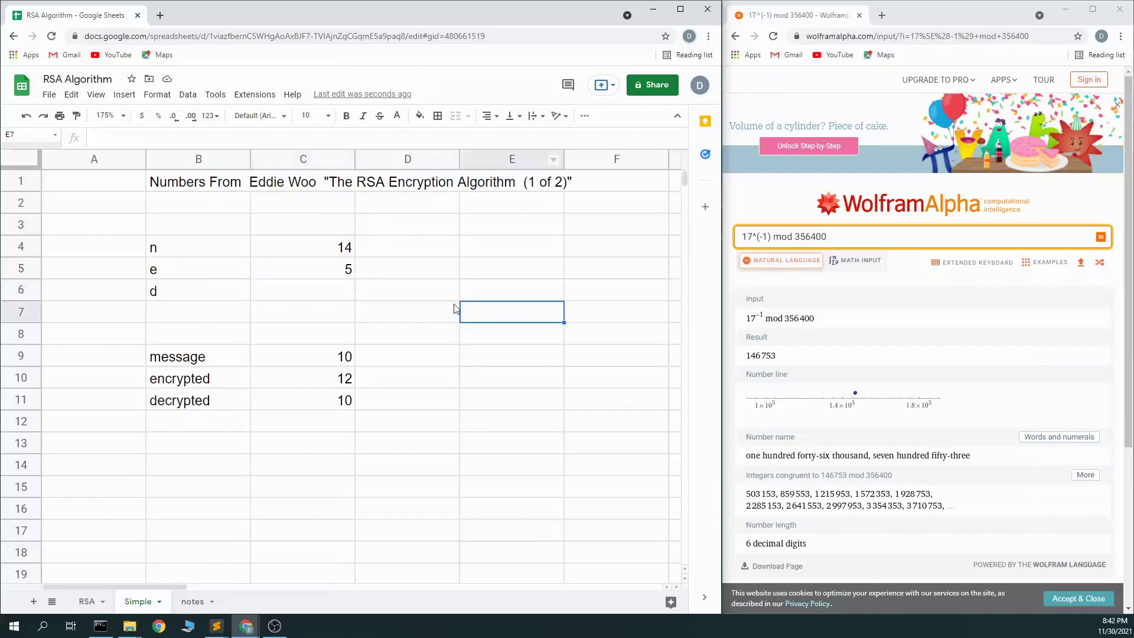
left_click(328, 298)
left_click(397, 115)
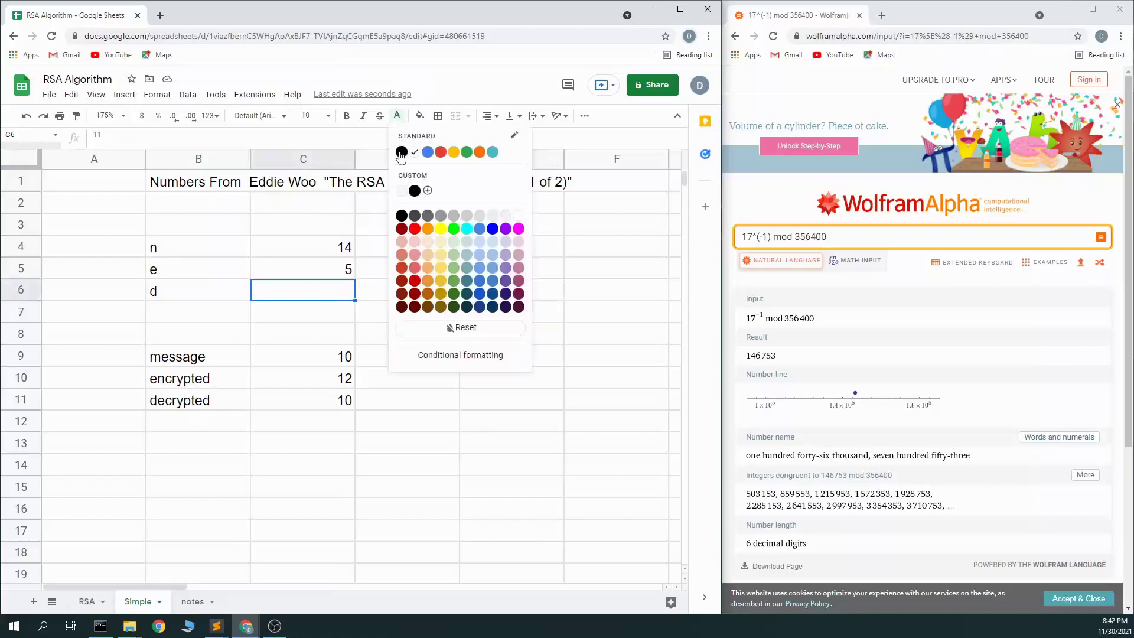
left_click(401, 158)
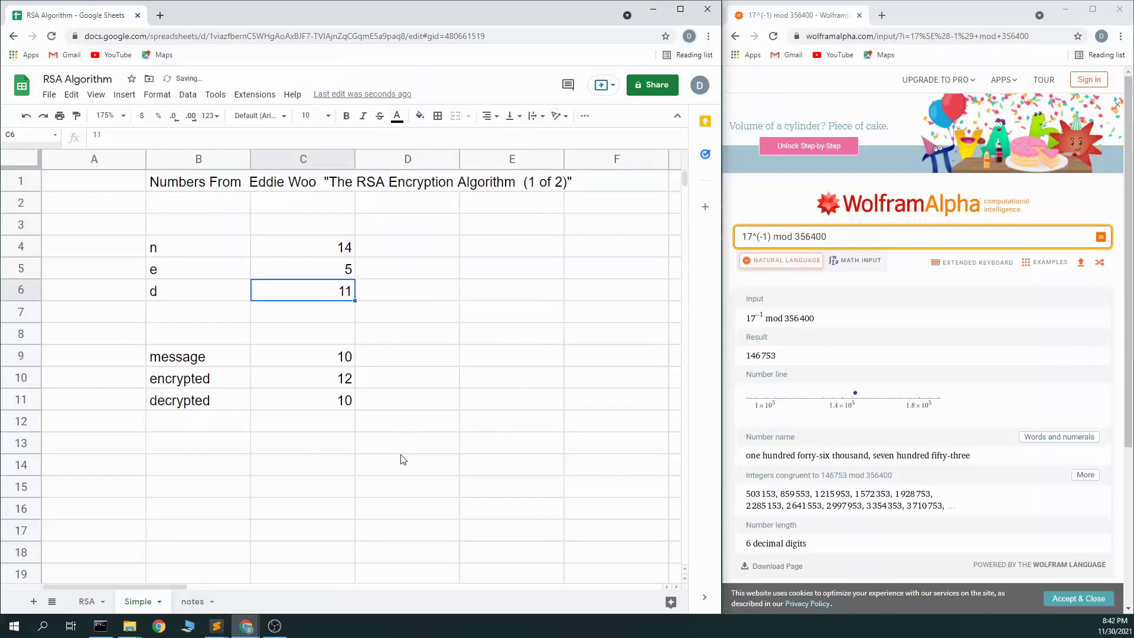
left_click(320, 247)
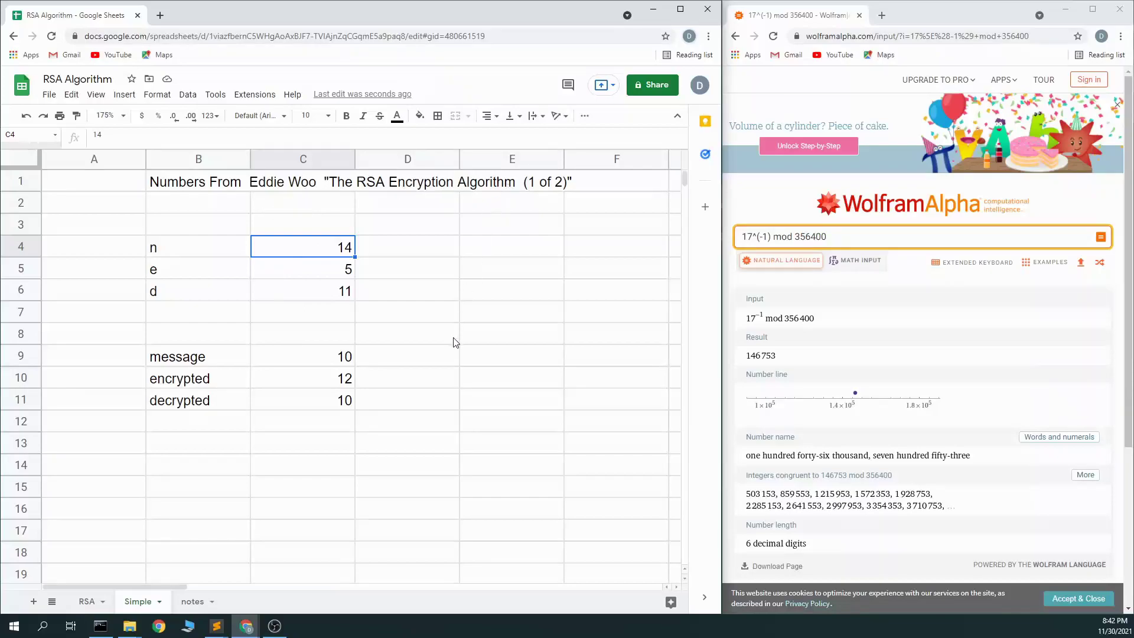
Label cell B3 'primes (2,7)'.
left_click(220, 224)
type("primes")
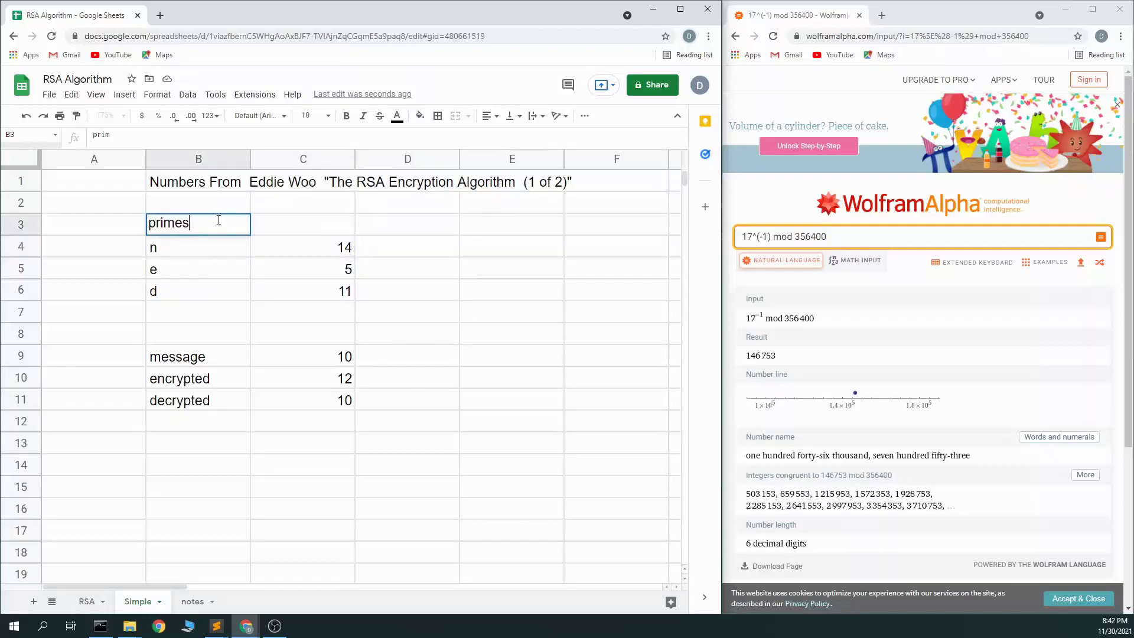
type(" (2,7)")
key("Return")
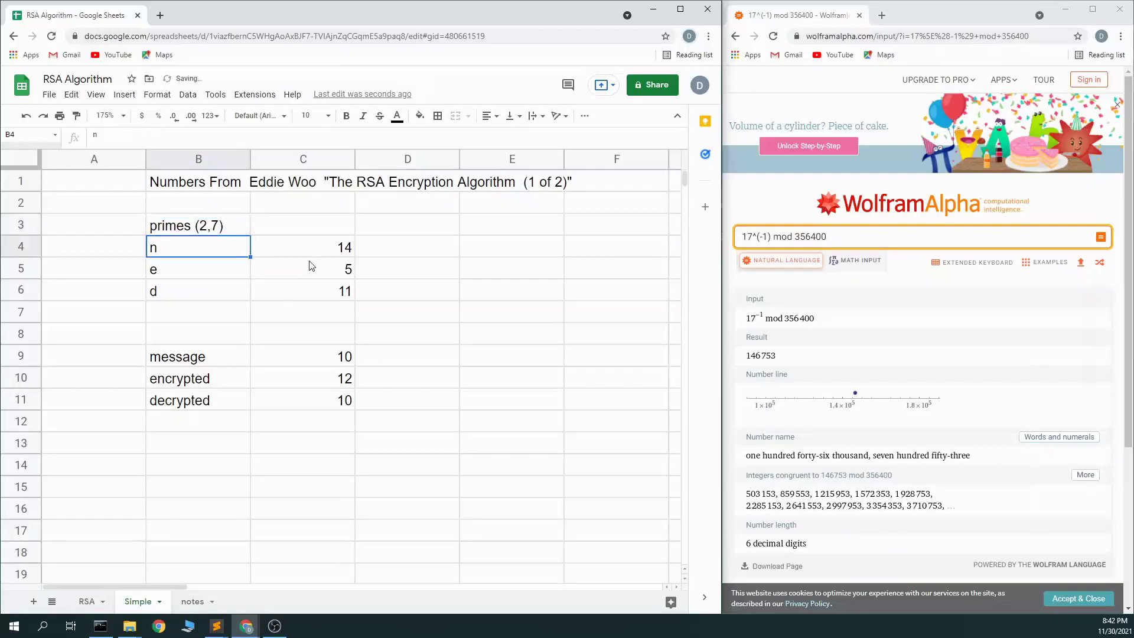
Change the message in C9 to 11 and check the encryption and decryption results.
left_click(316, 357)
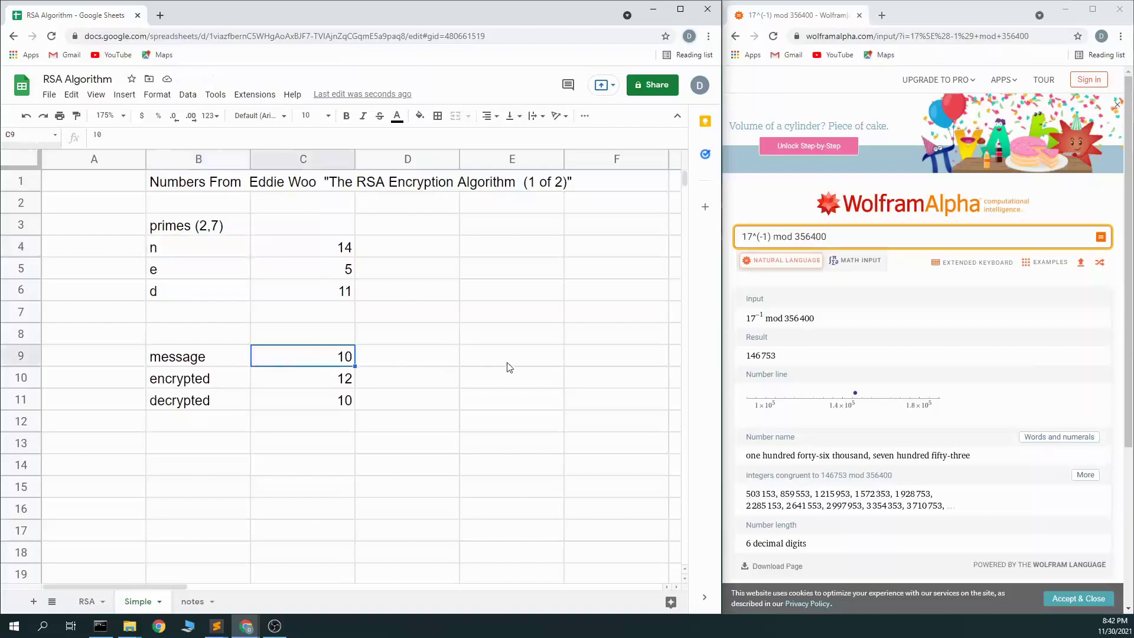
type("11")
key("Return")
left_click(322, 362)
left_click(331, 382)
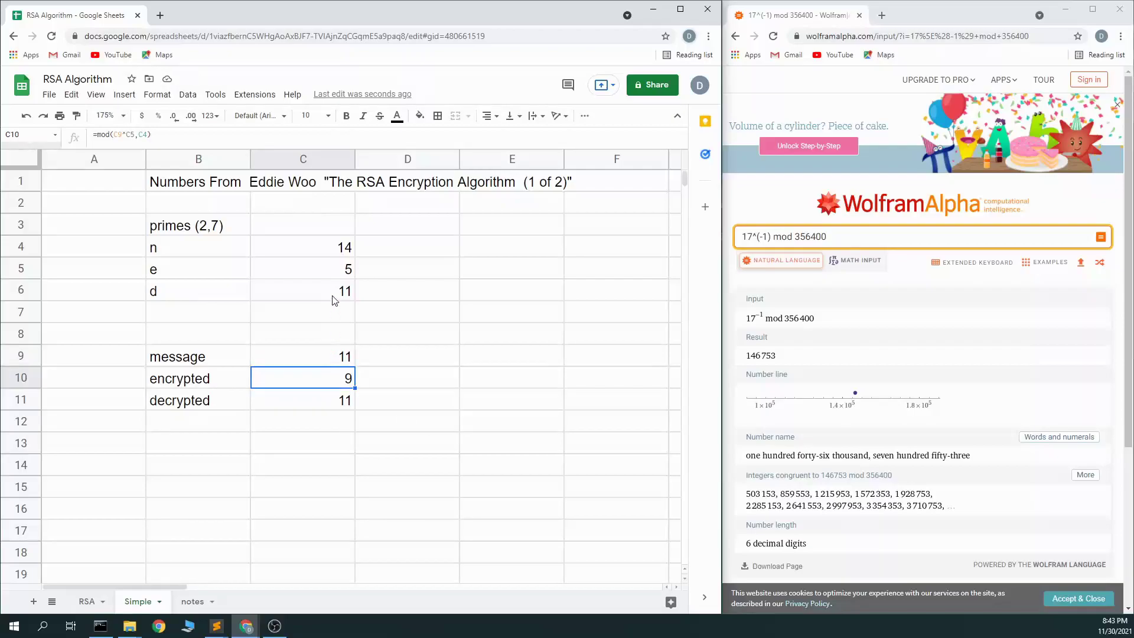
left_click(322, 399)
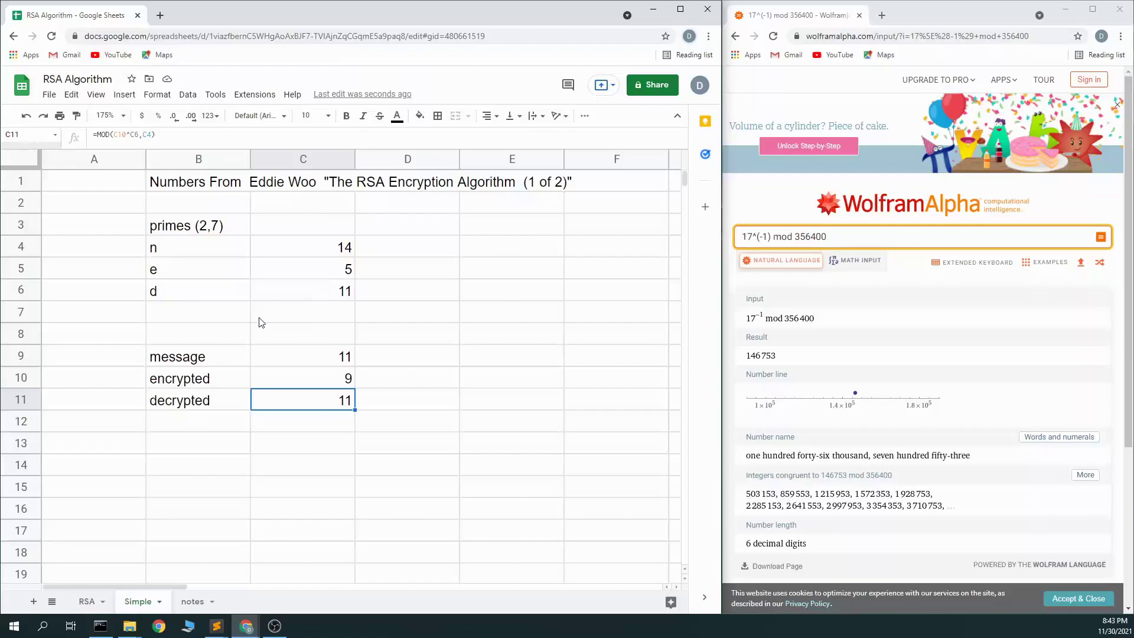
Show the RSA sheet at 150% zoom.
left_click(88, 601)
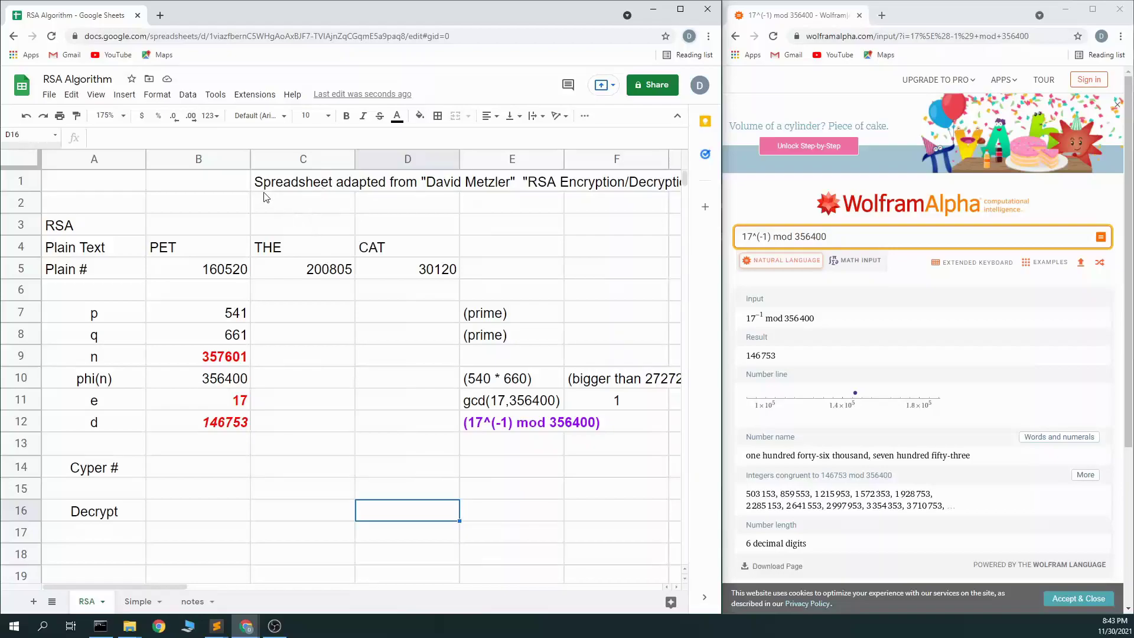
left_click(119, 120)
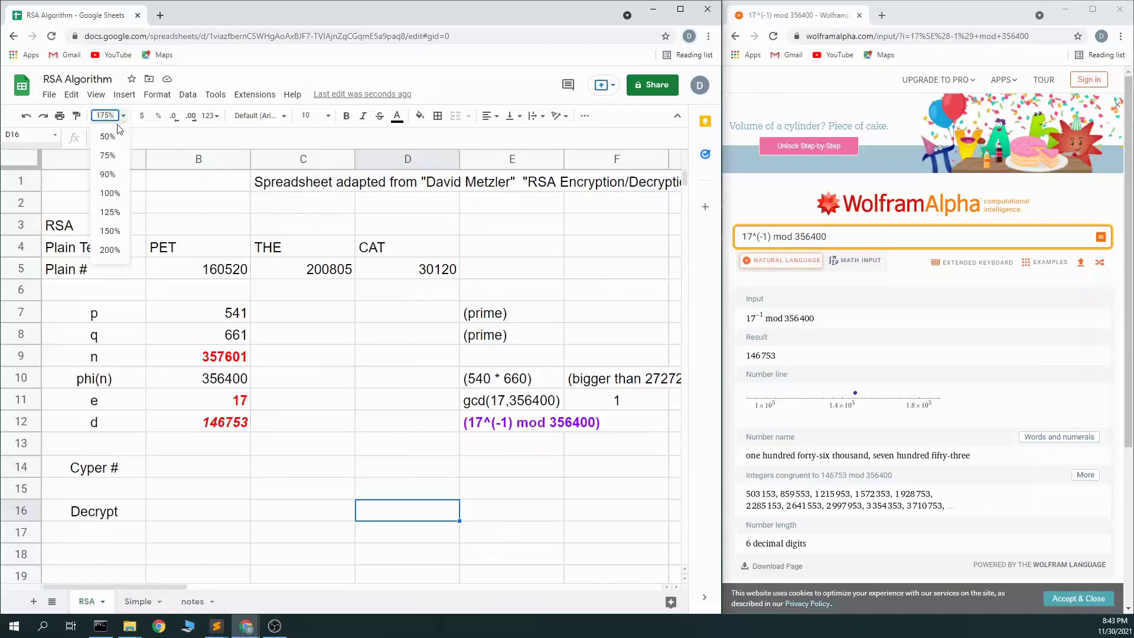
left_click(110, 231)
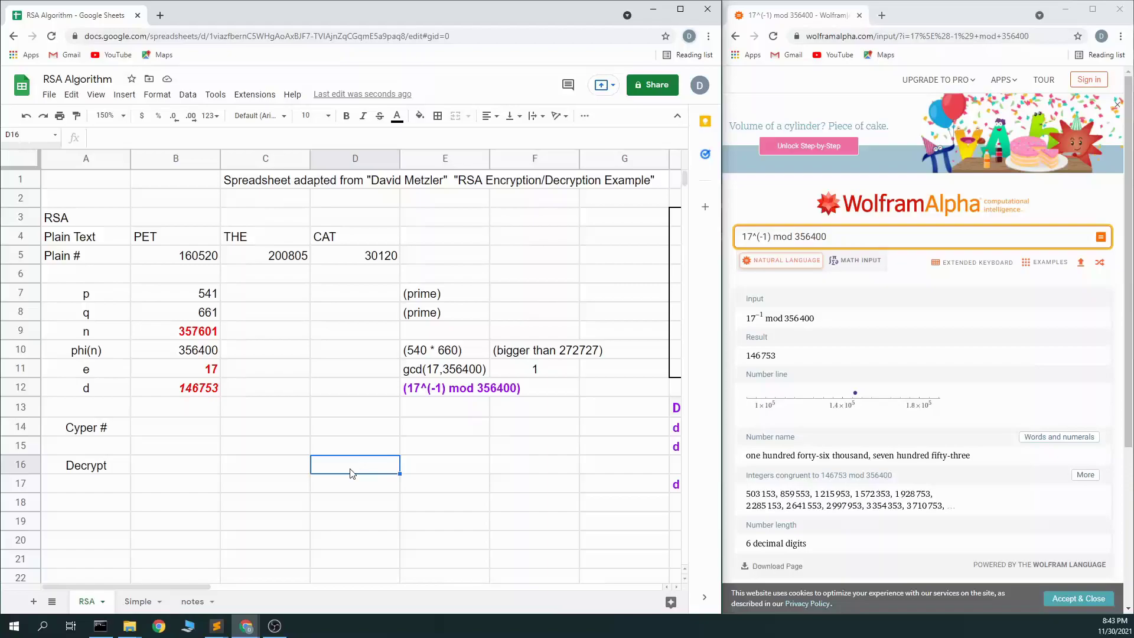
left_click(224, 452)
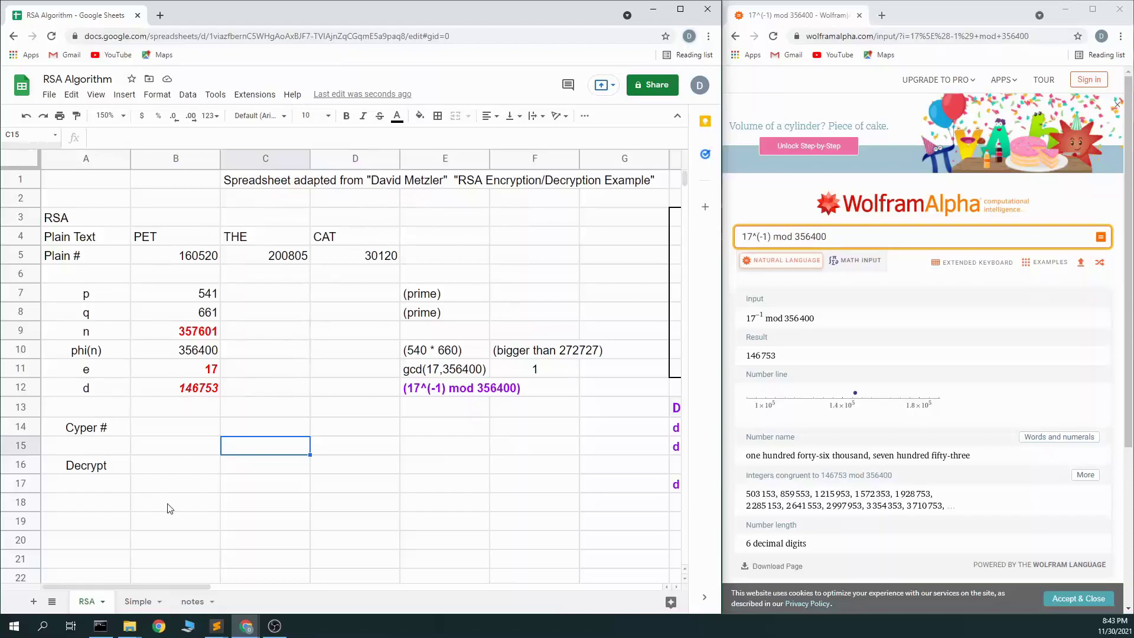
left_click(129, 602)
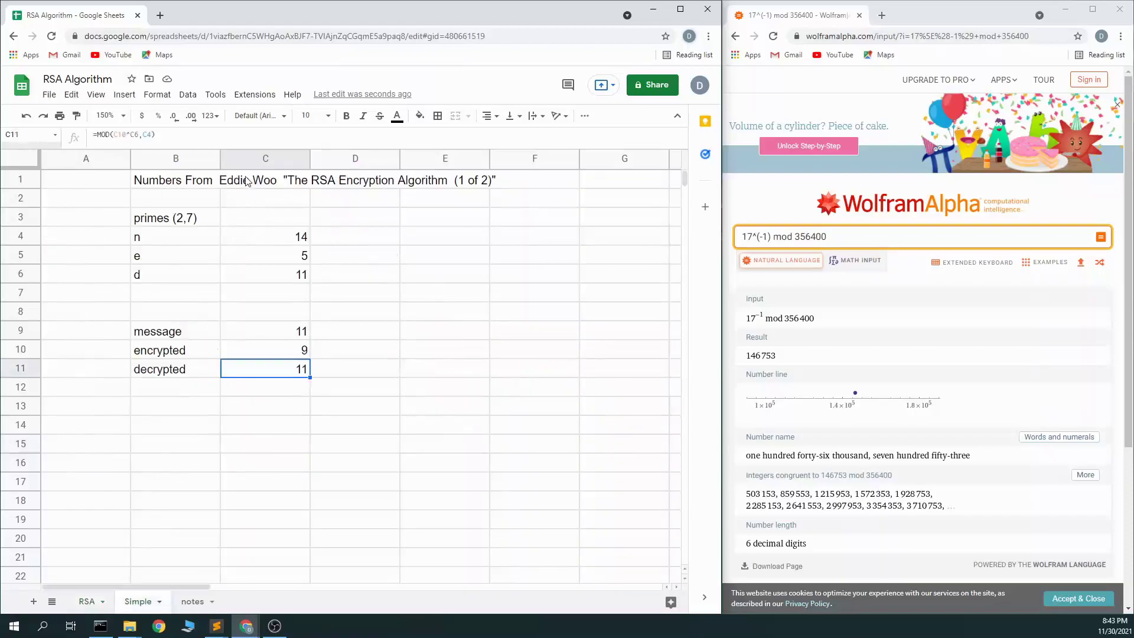
left_click(86, 602)
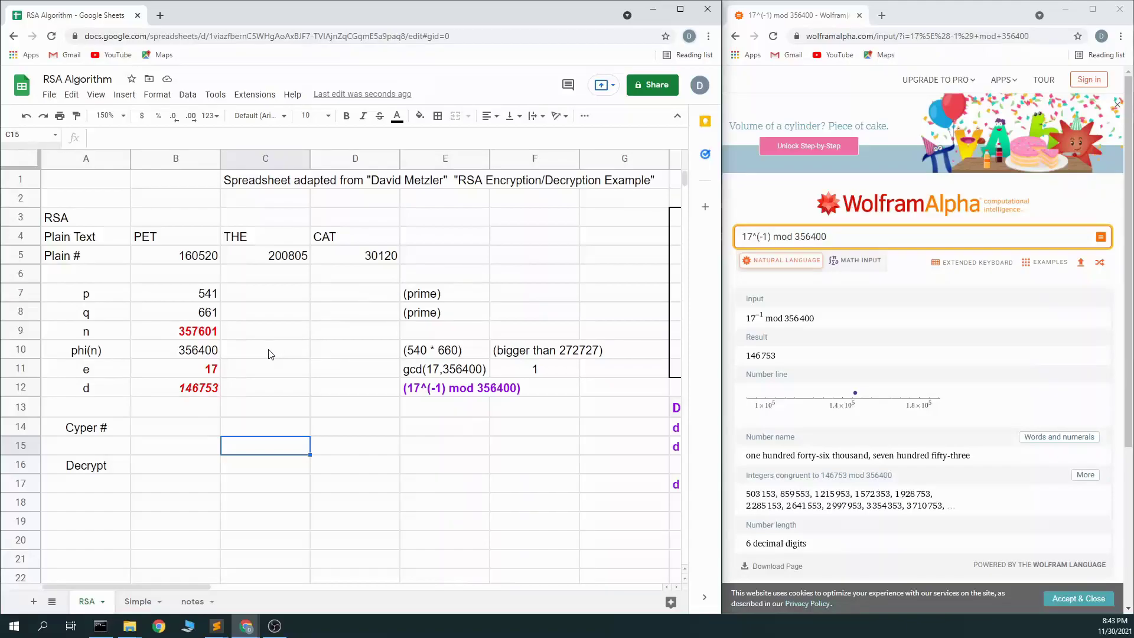
Maximize the window and look up the table numbers for letters P and E.
left_click(149, 240)
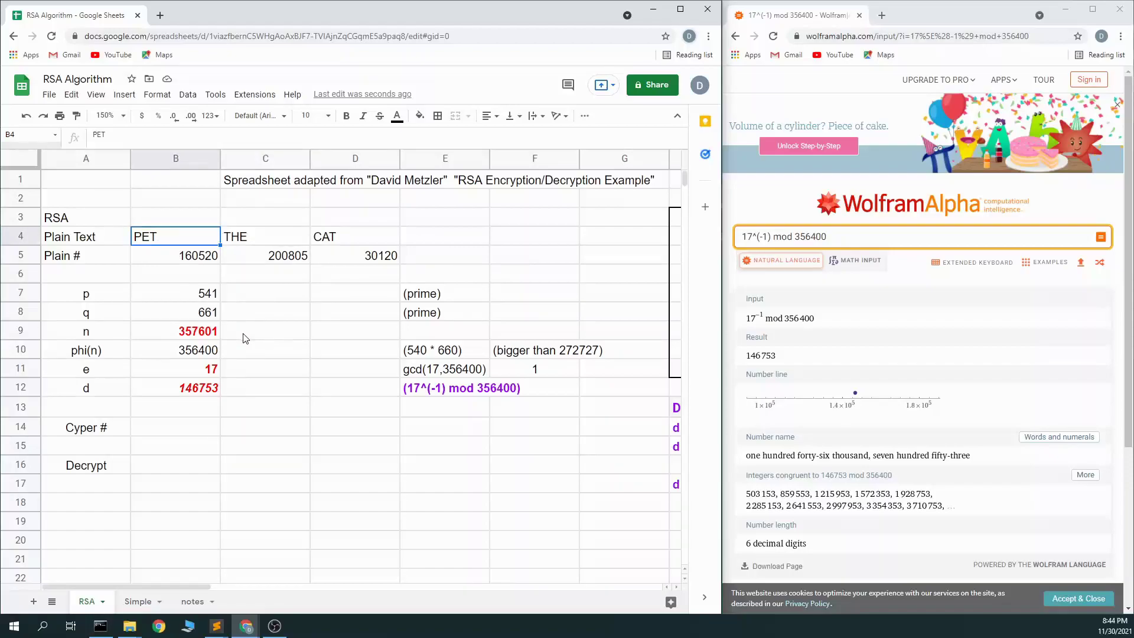
left_click(682, 10)
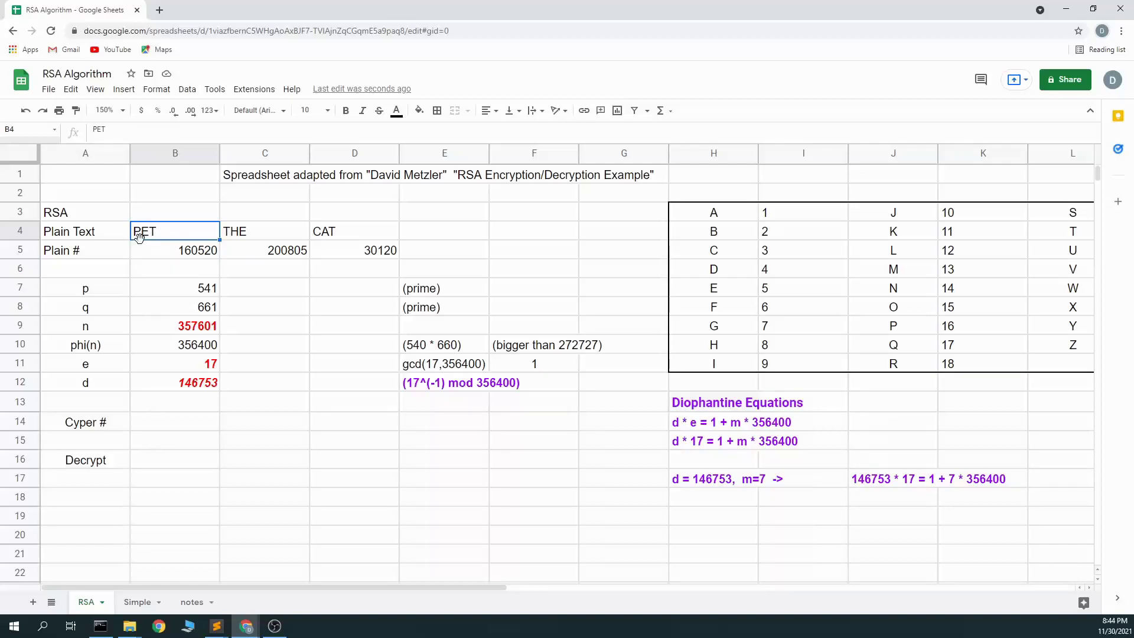
left_click(956, 331)
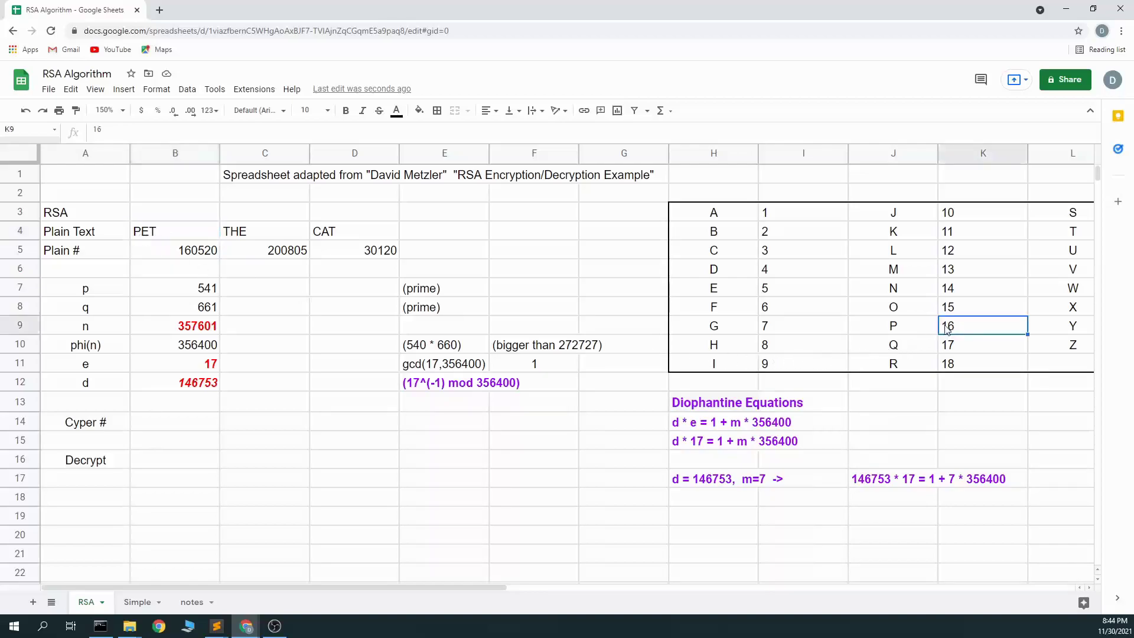
left_click(780, 292)
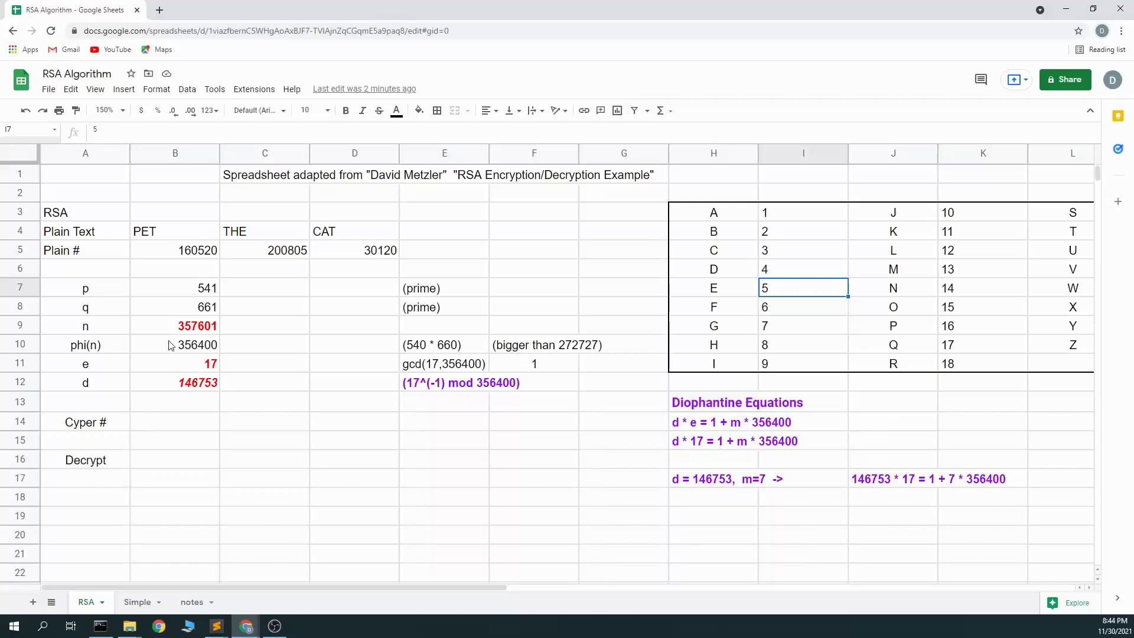
Check n (14) in C4 on the Simple sheet, then return to RSA.
left_click(135, 602)
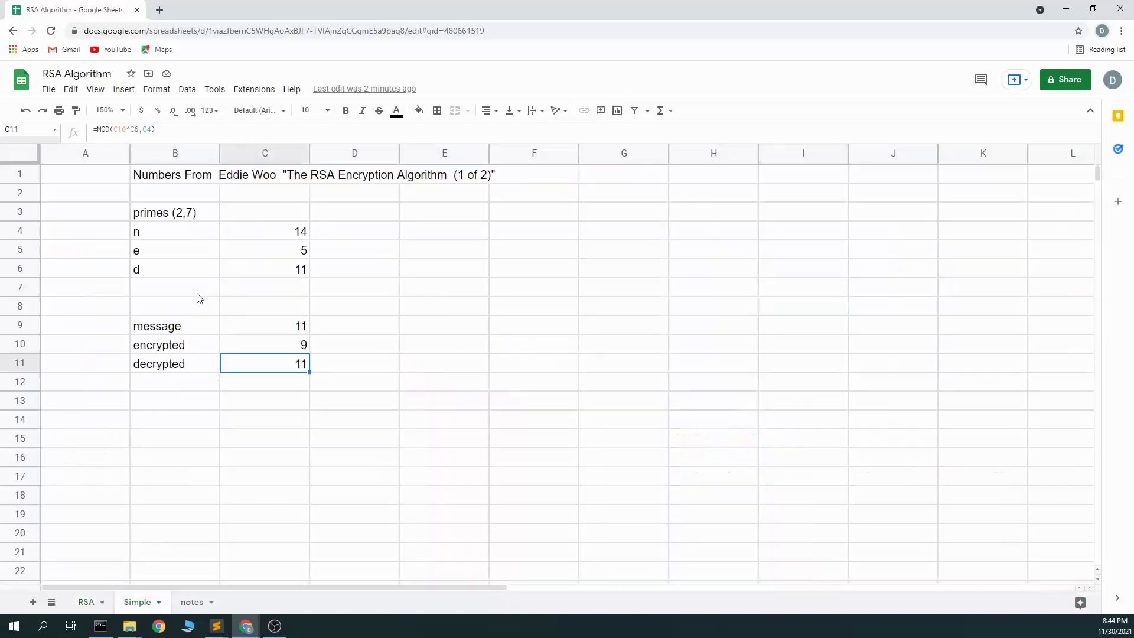
left_click(275, 236)
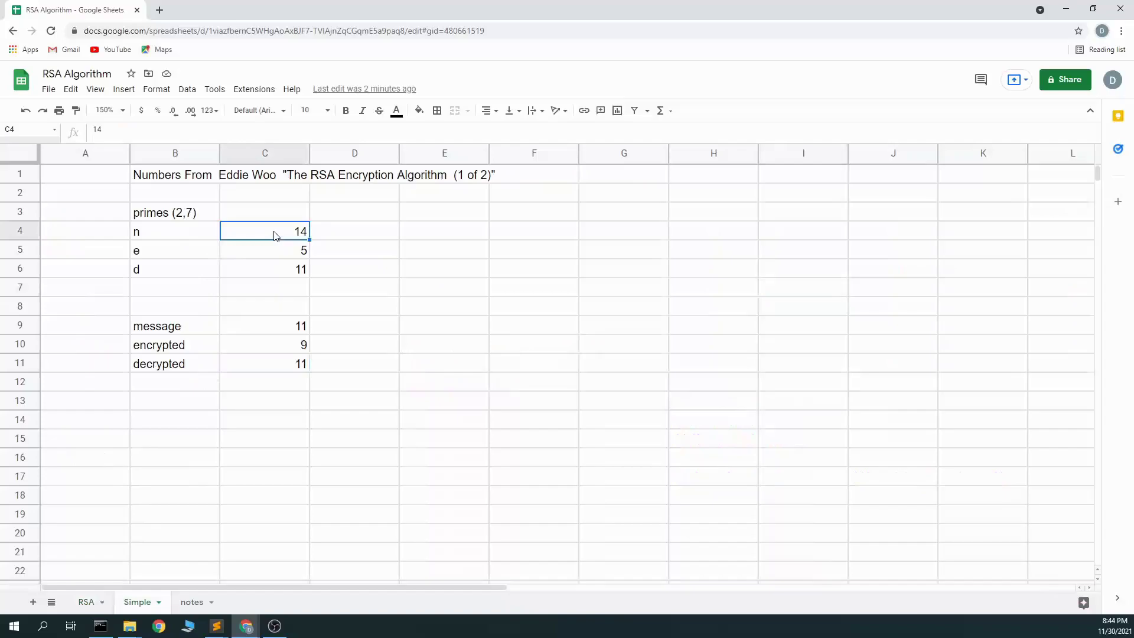
left_click(89, 602)
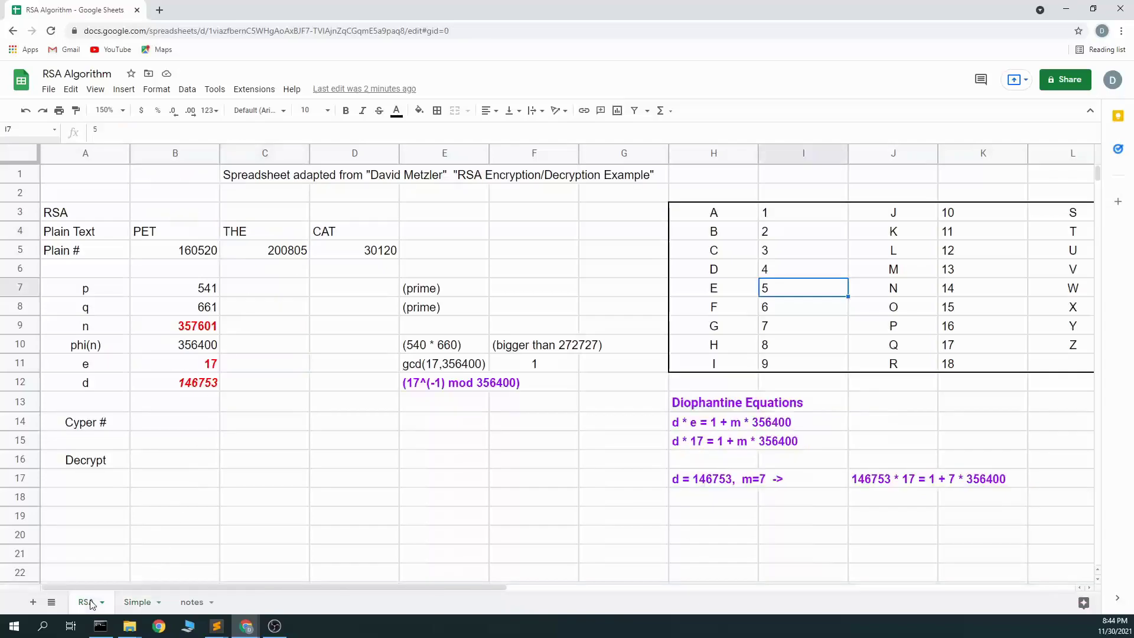
Review p 541, q 661 and B9's =B7*B8 formula without changing it.
left_click(179, 328)
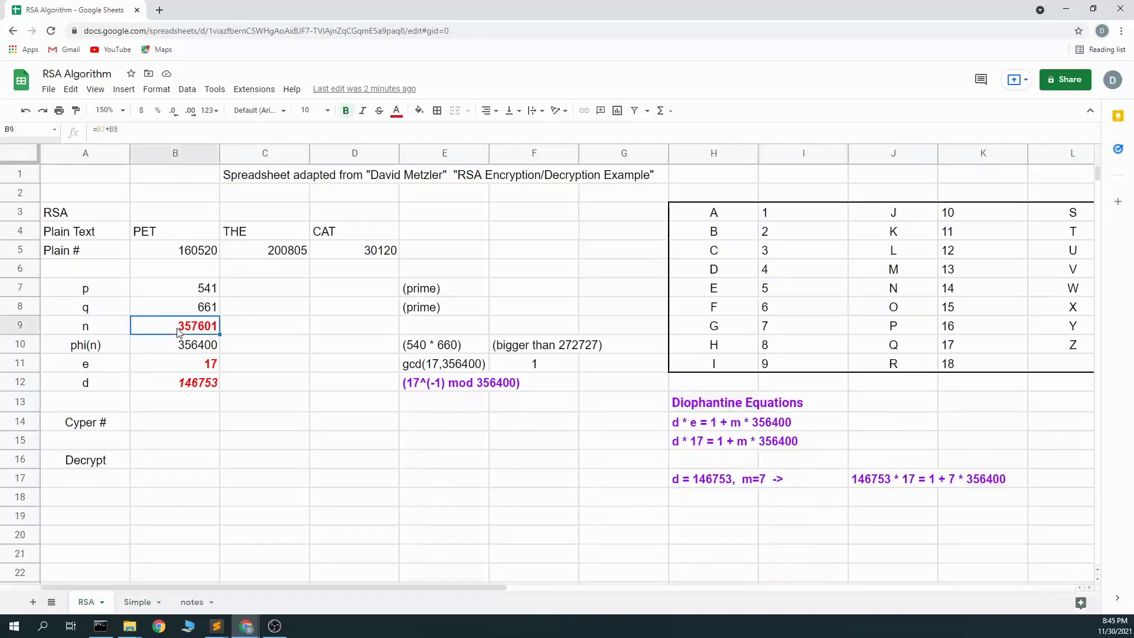
left_click(179, 294)
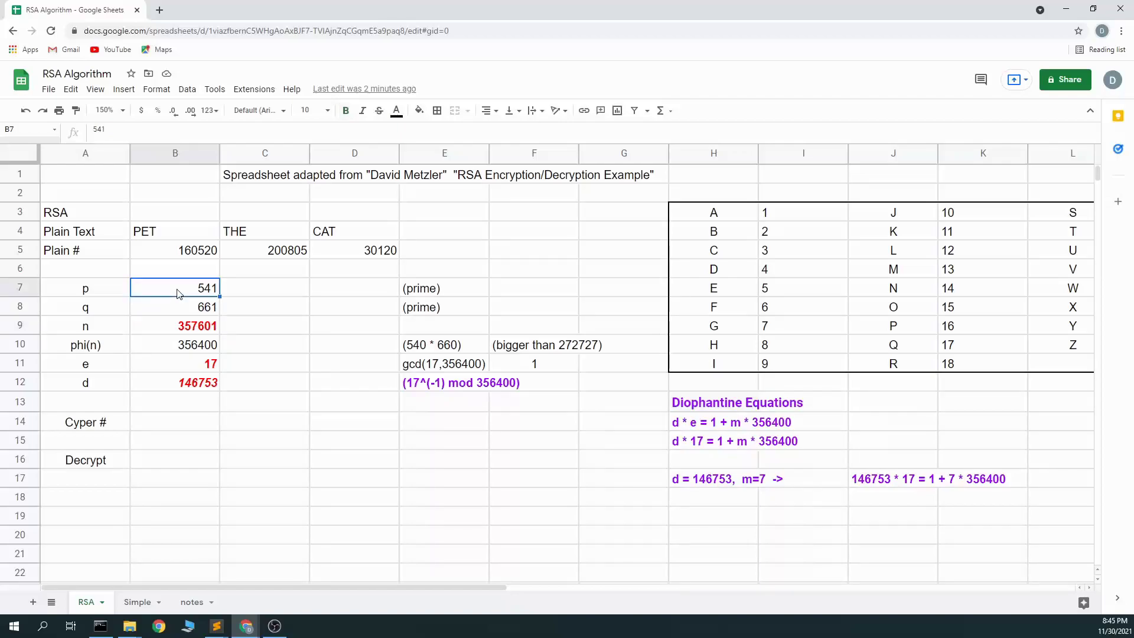
left_click(181, 308)
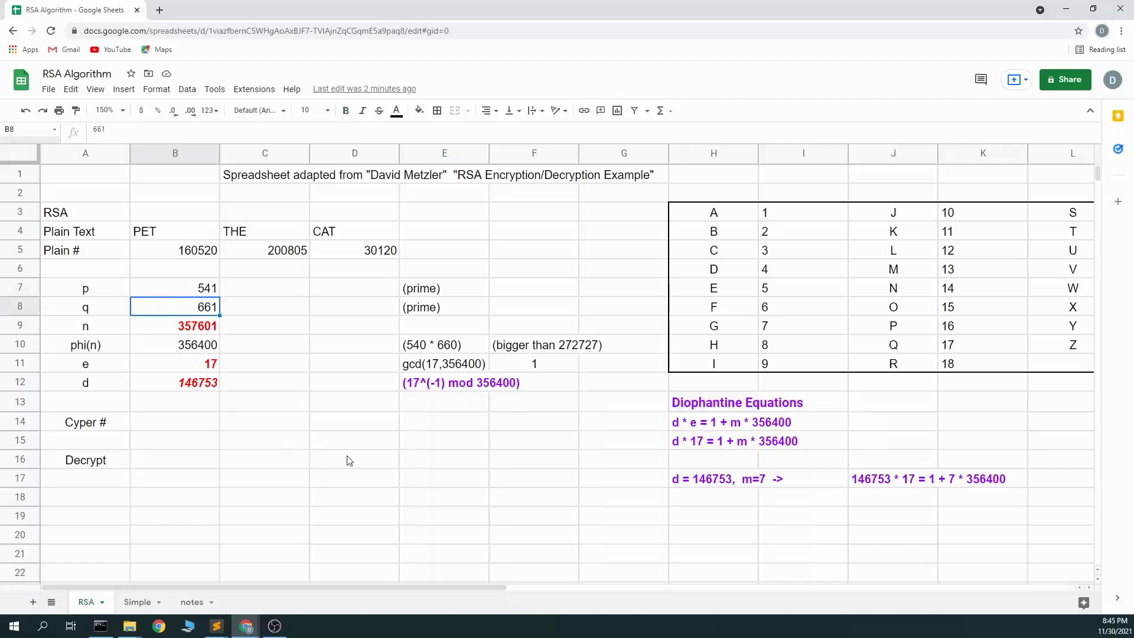
left_click(195, 331)
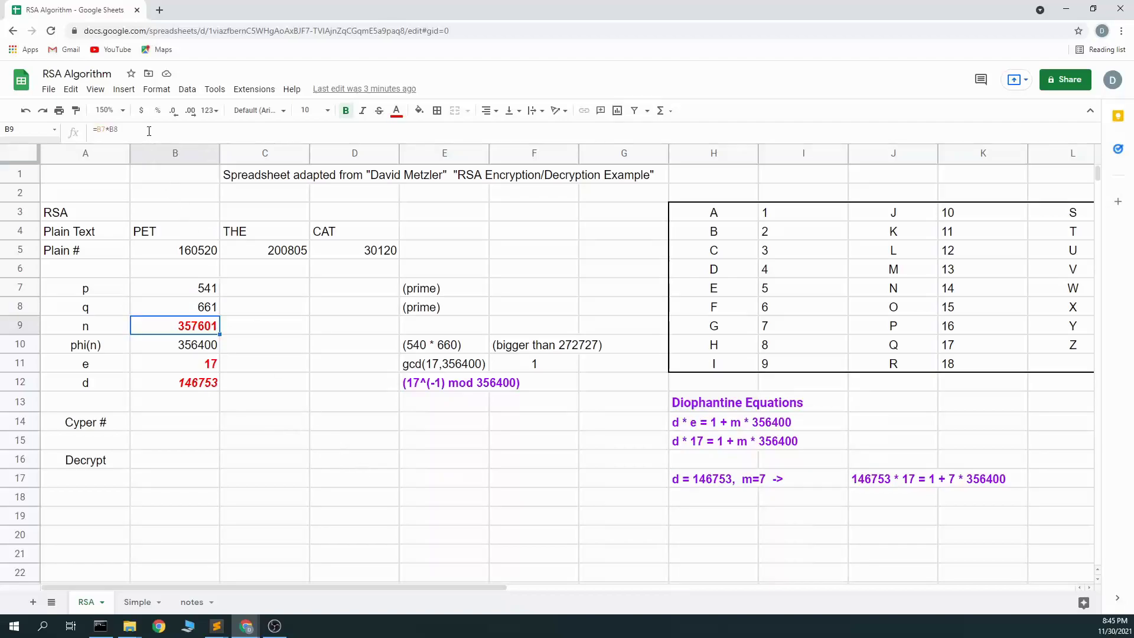
key("Return")
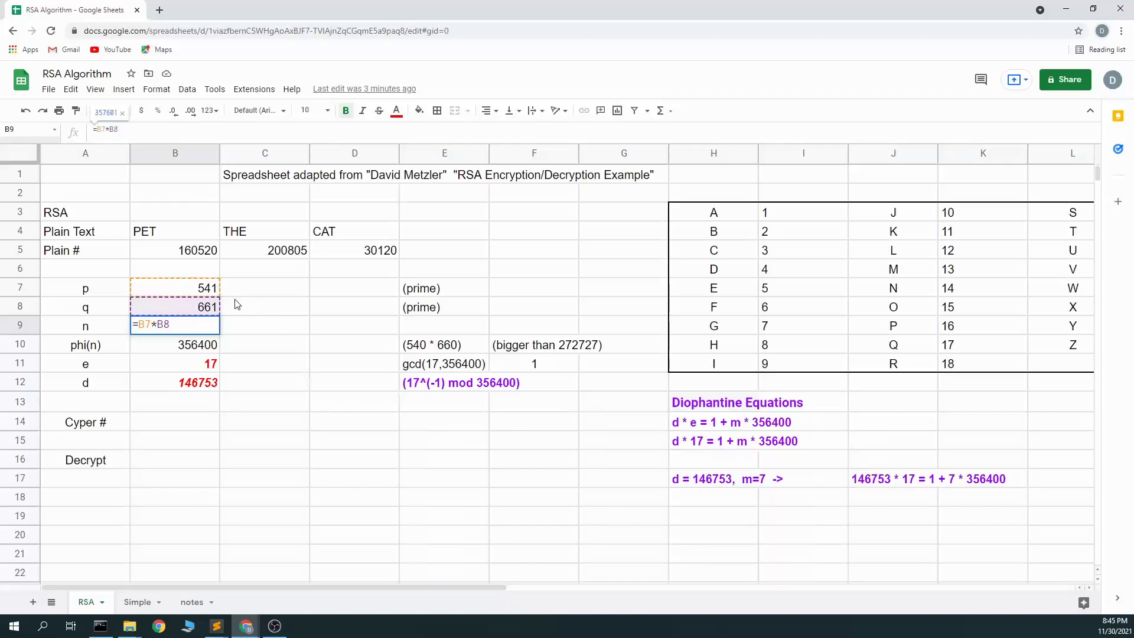
left_click(251, 308)
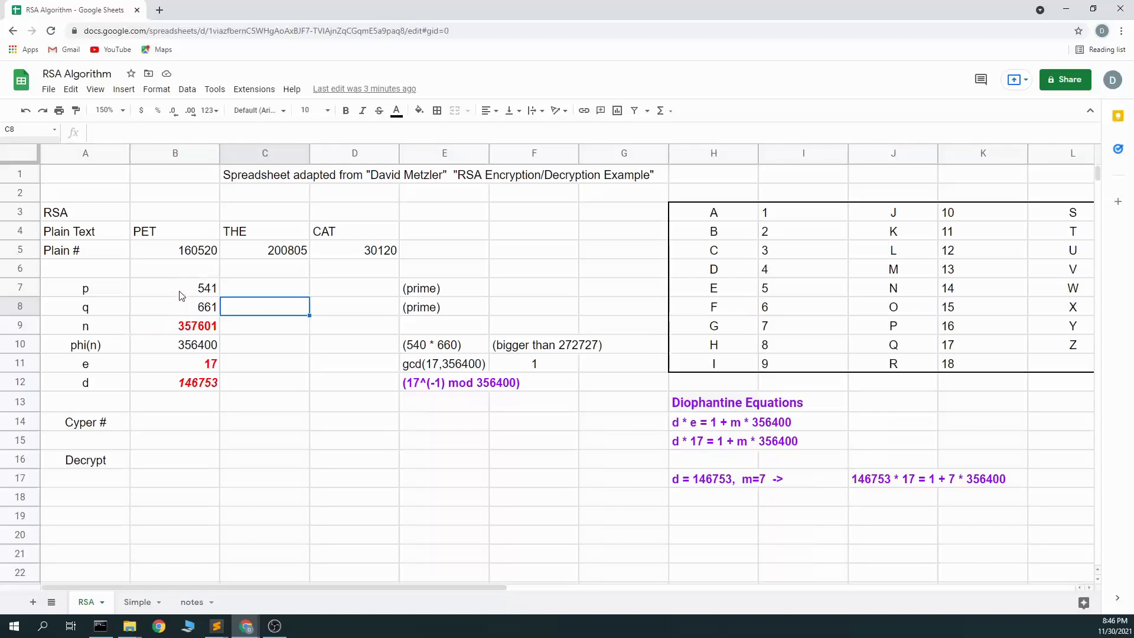
left_click(181, 331)
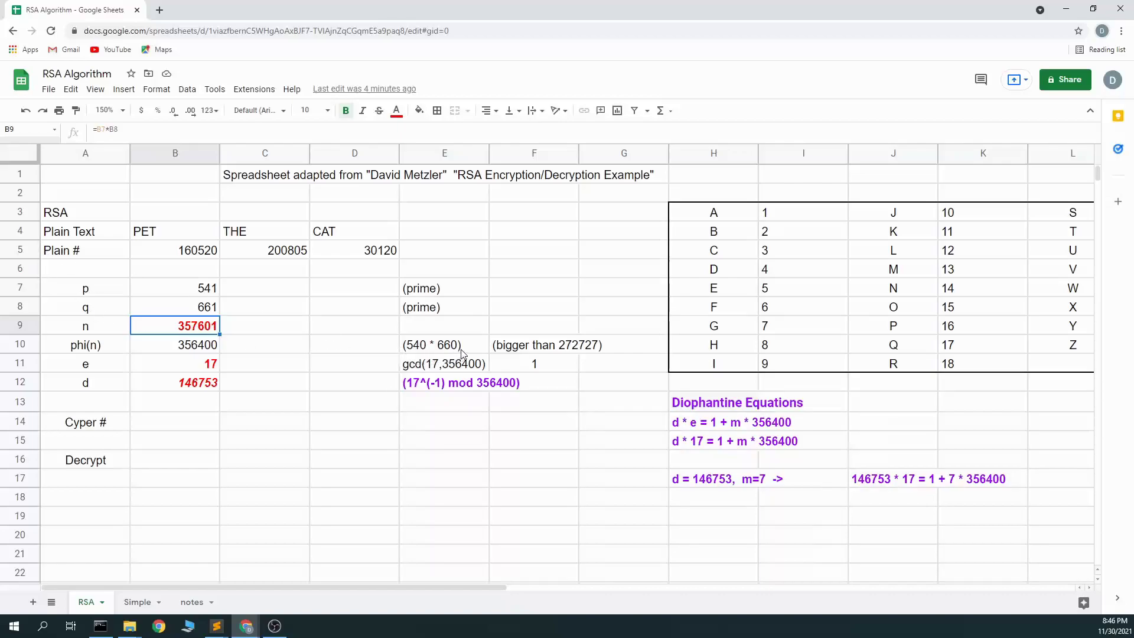
left_click(184, 352)
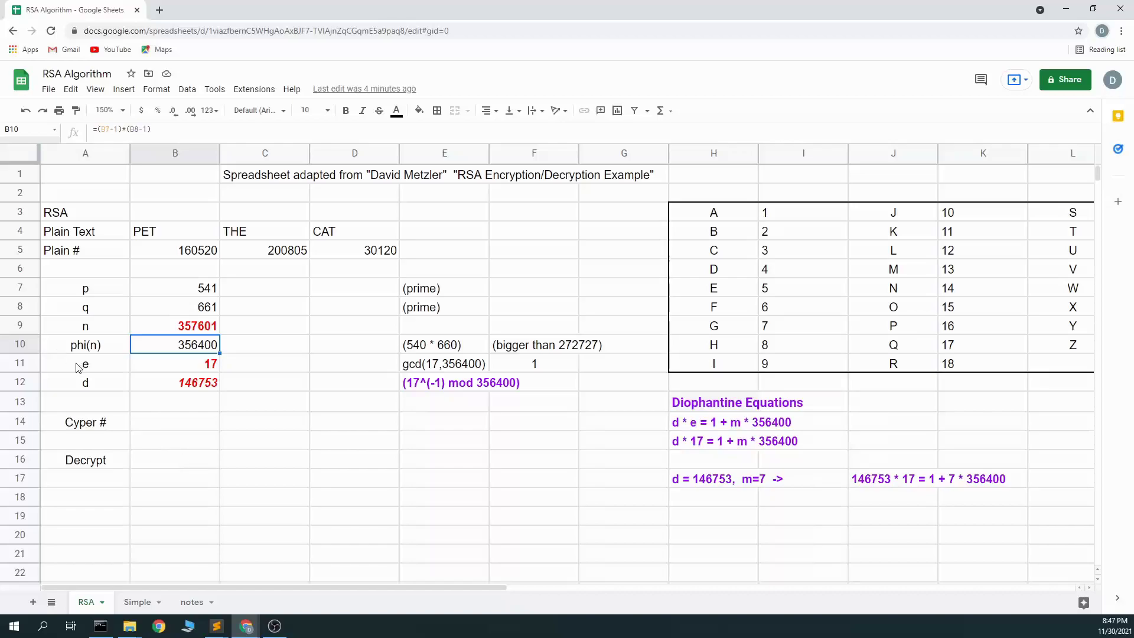
left_click(195, 363)
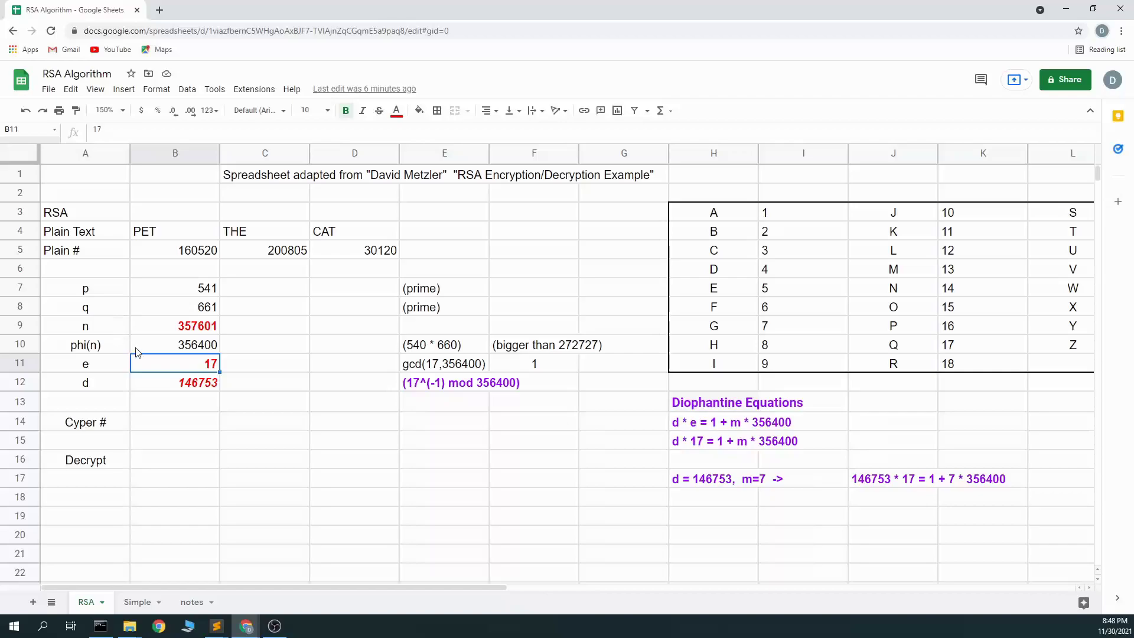
left_click(717, 421)
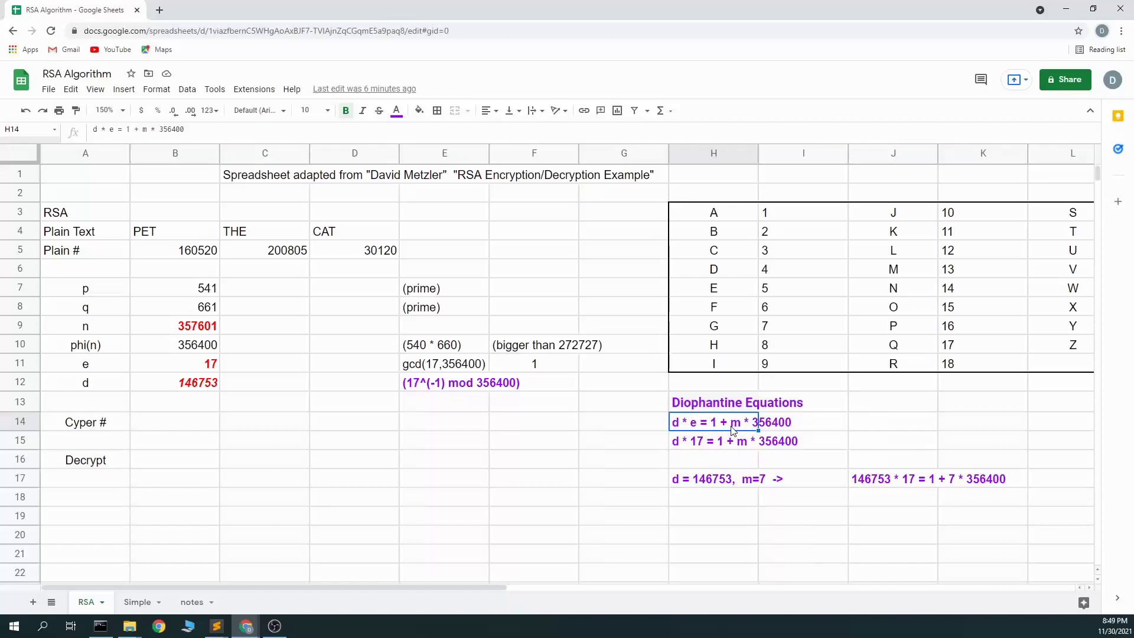
left_click(360, 526)
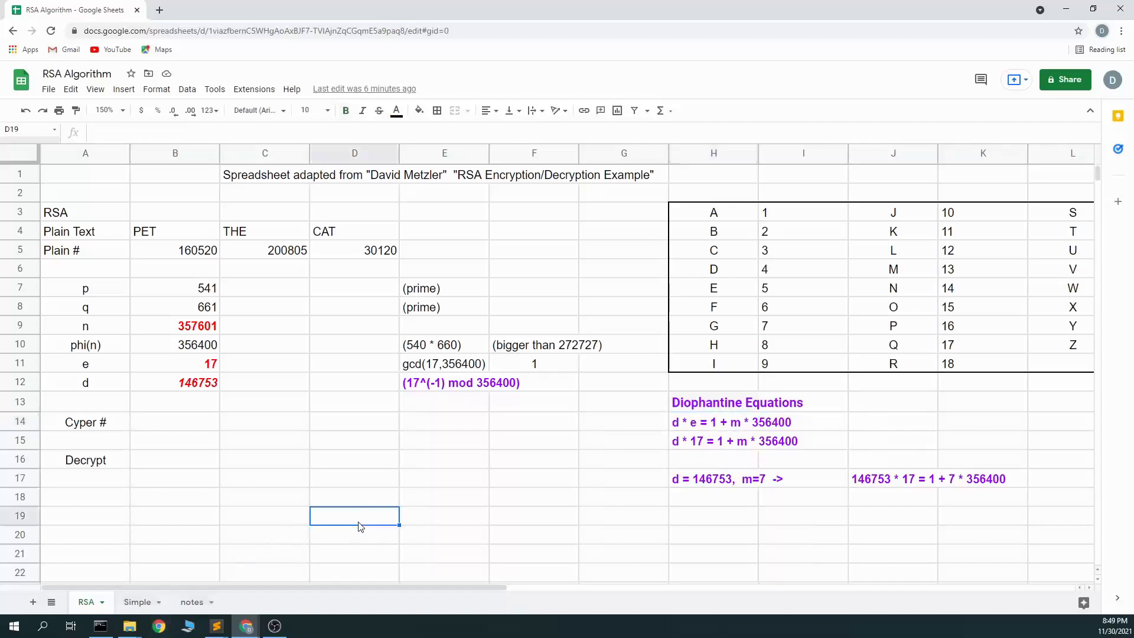
Snap Sheets to the left half beside Wolfram Alpha and edit the 17^(-1) mod 356400 query.
key("super+Left")
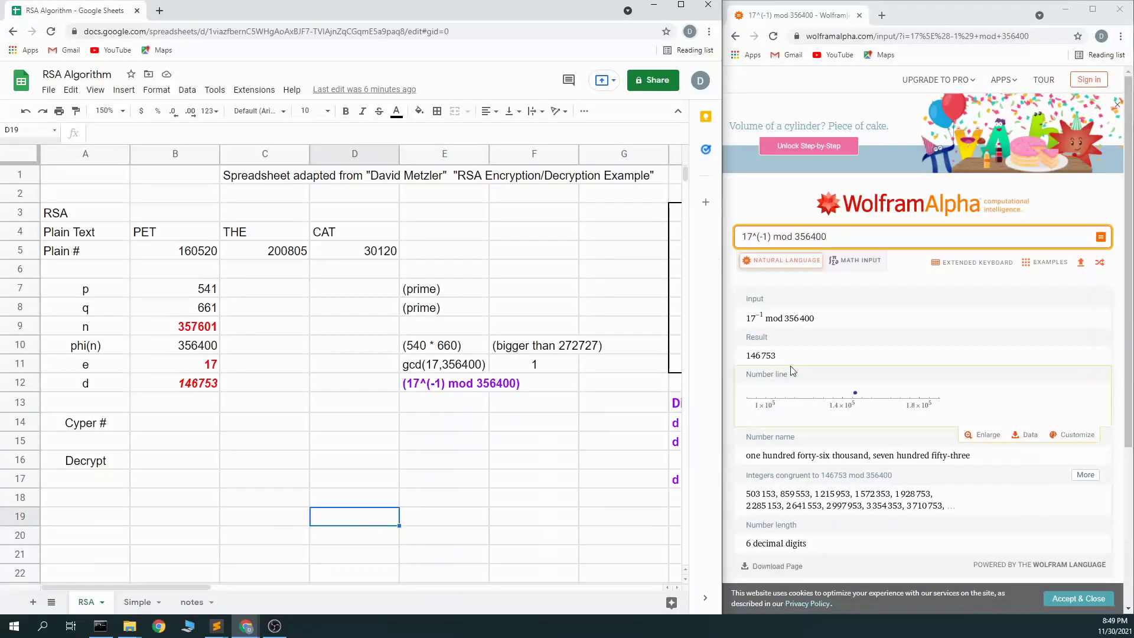
mouse_move(800, 359)
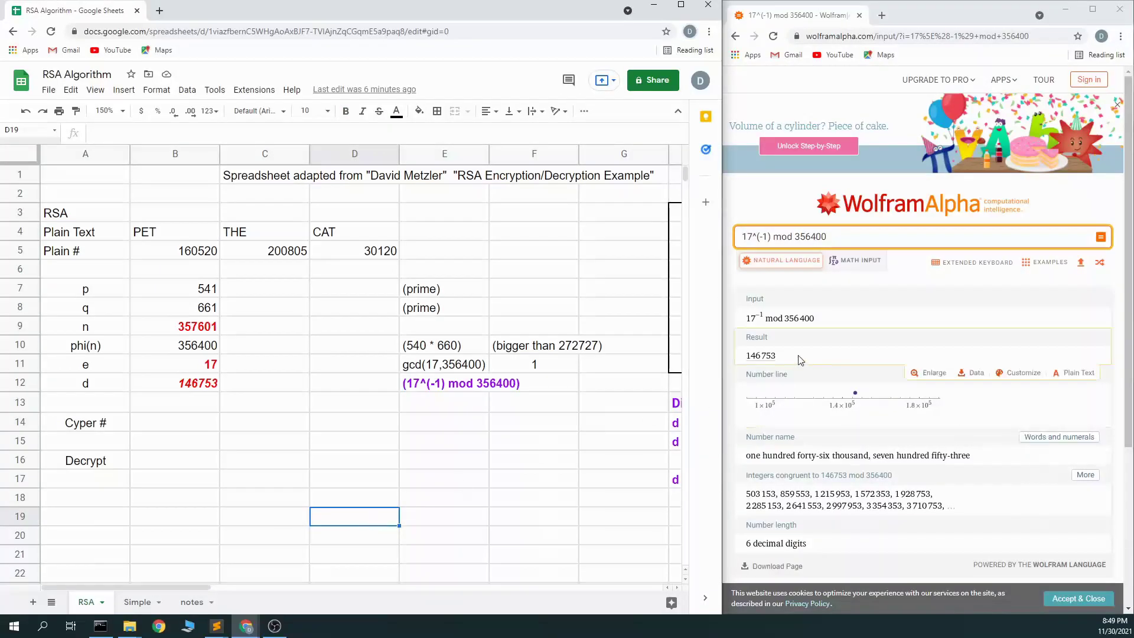
left_click(760, 236)
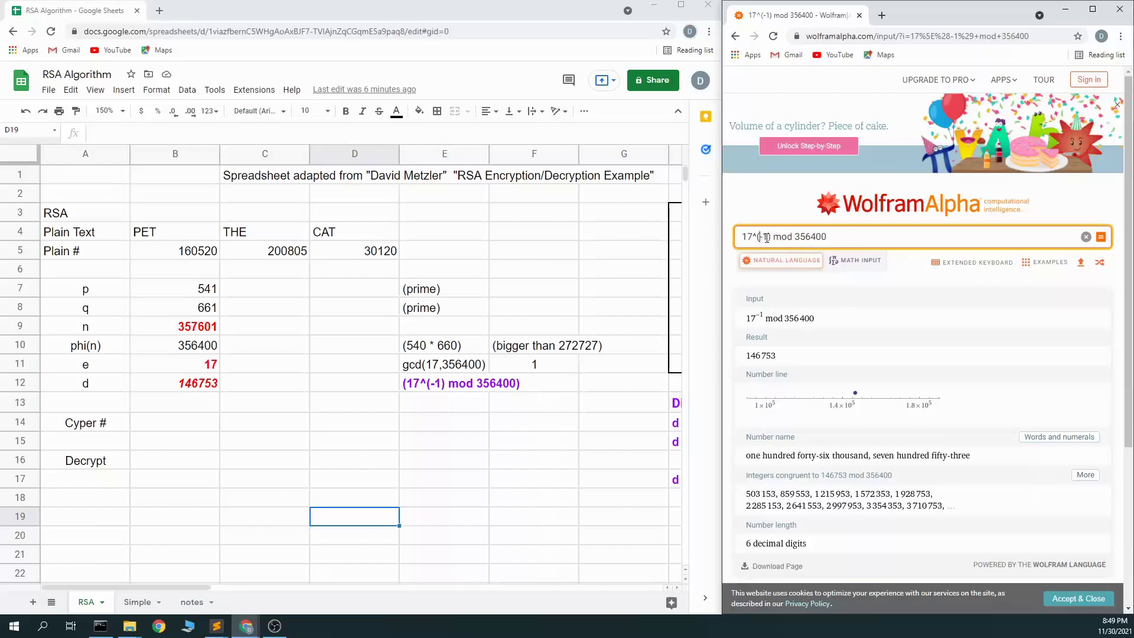
left_click(813, 236)
Compute 160520^17 mod 357601 and enter 283281 in B14.
left_click_drag(862, 237, 718, 237)
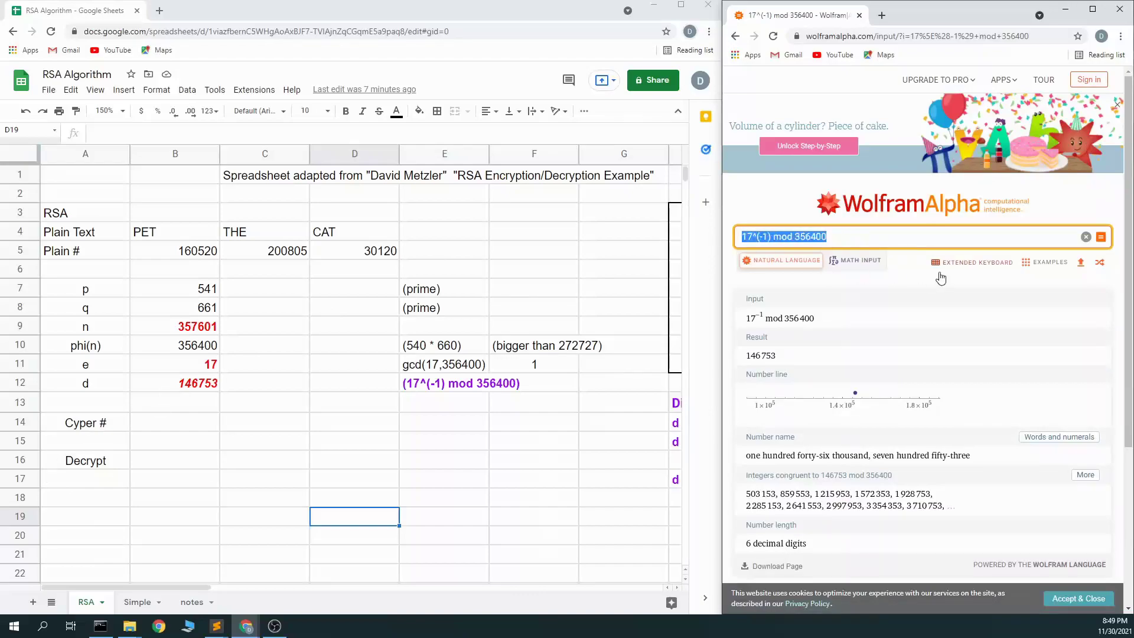
type("1605")
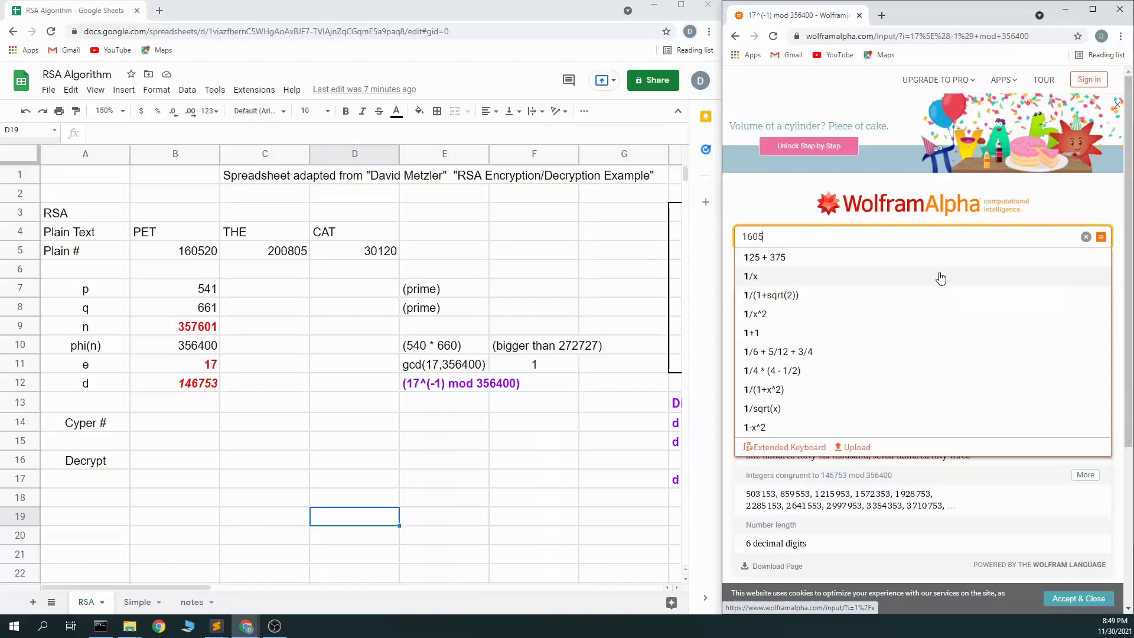
type("20^17 mo")
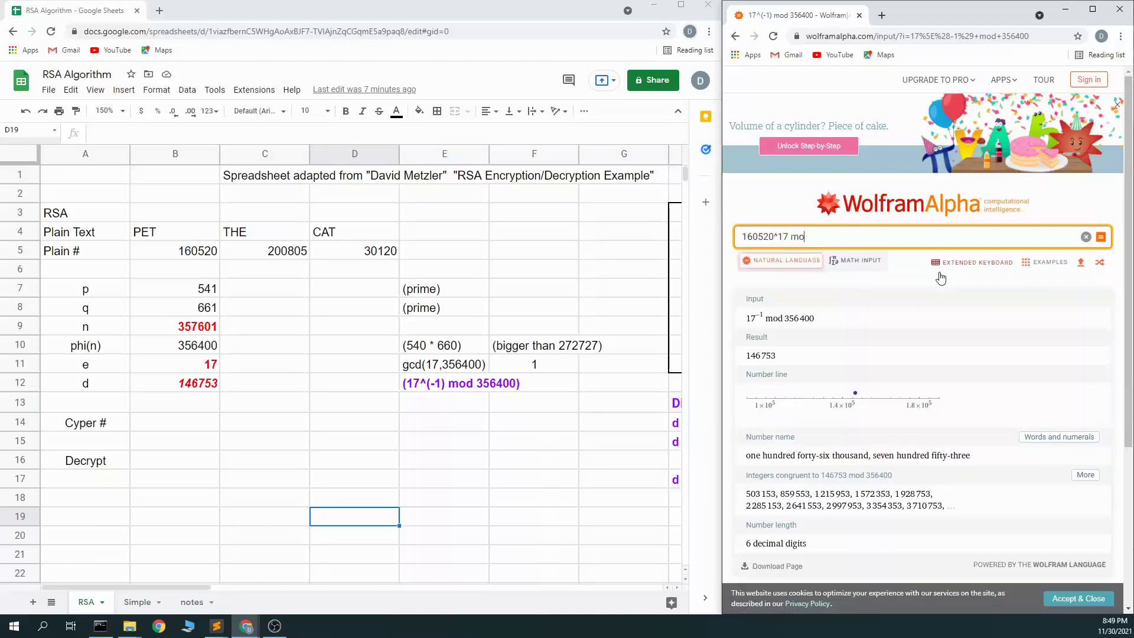
type("d 357601")
key("Return")
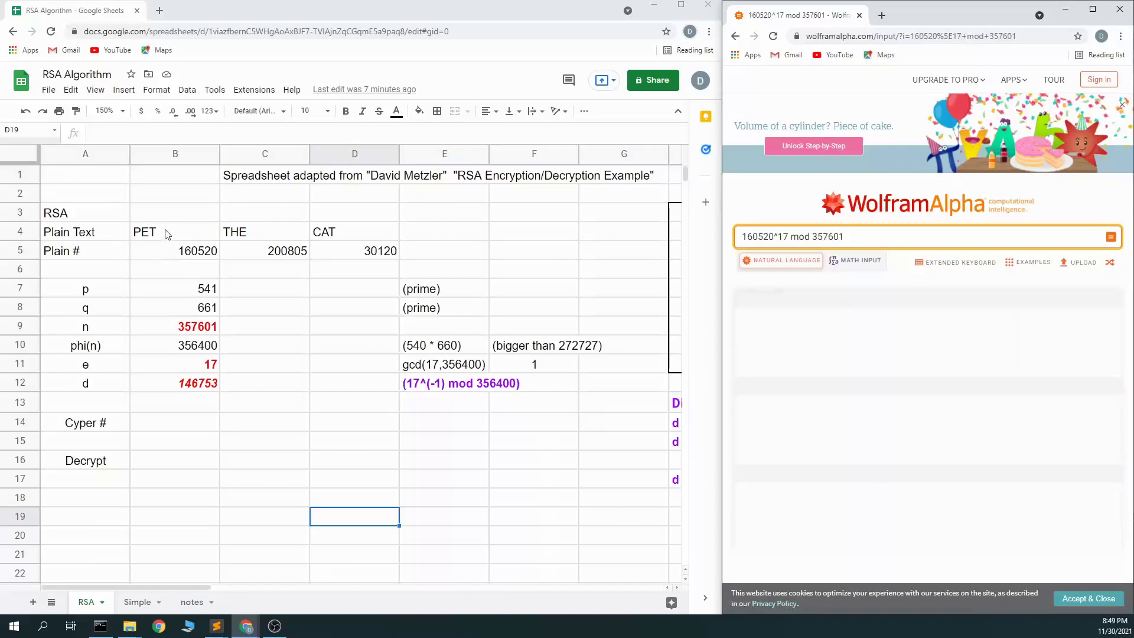
left_click(160, 431)
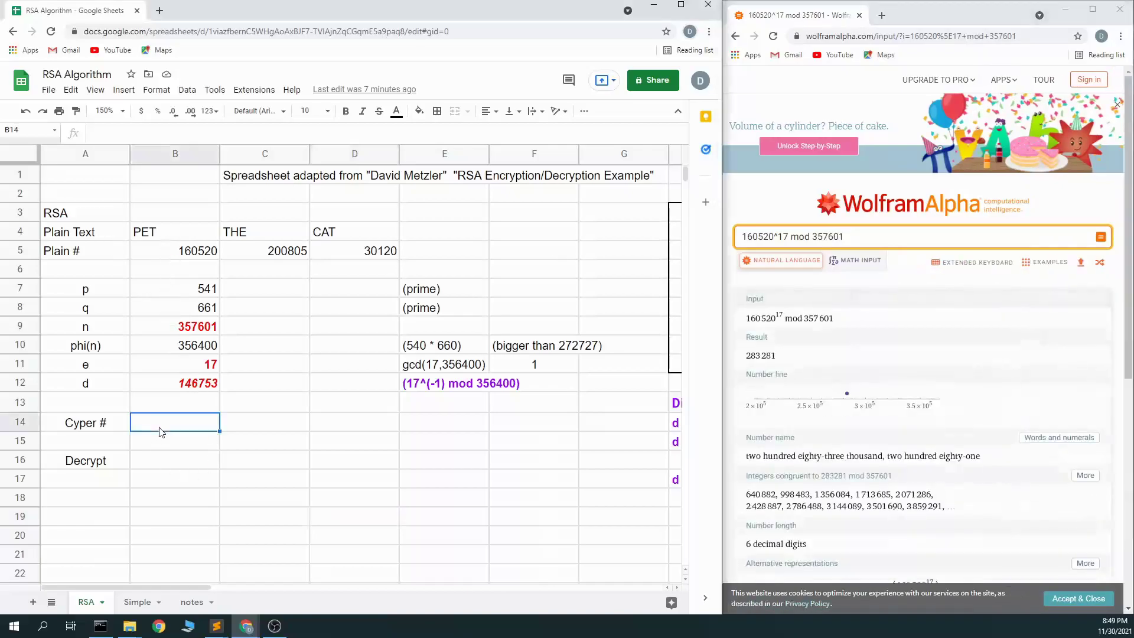
type("283281")
key("Tab")
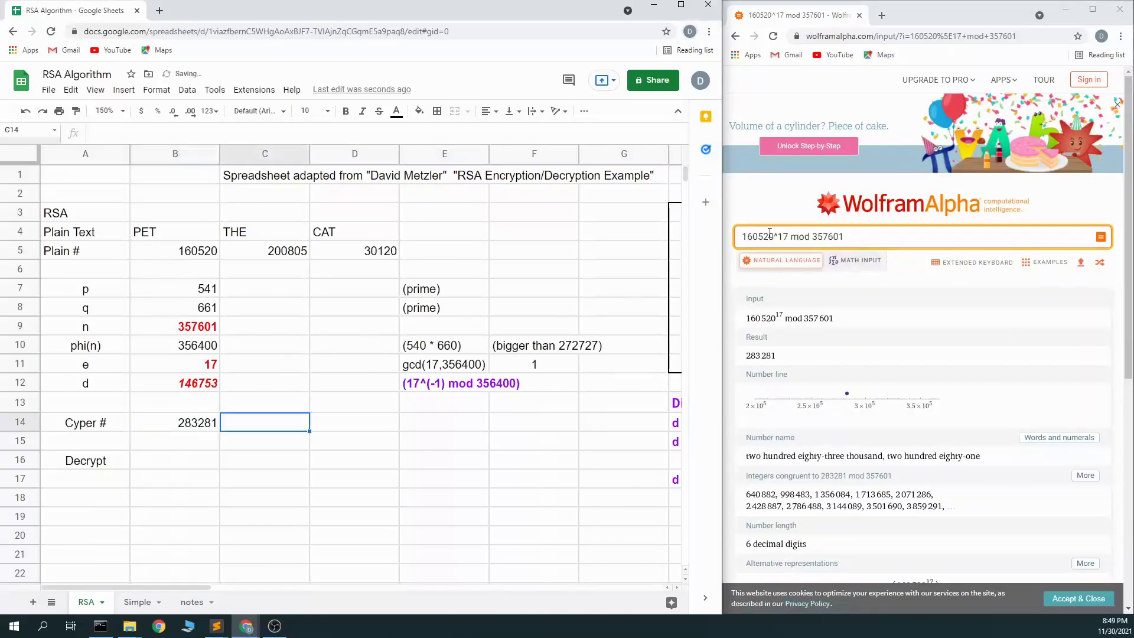
Compute 200805^17 mod 357601 and enter 345128 in C14.
double_click(774, 237)
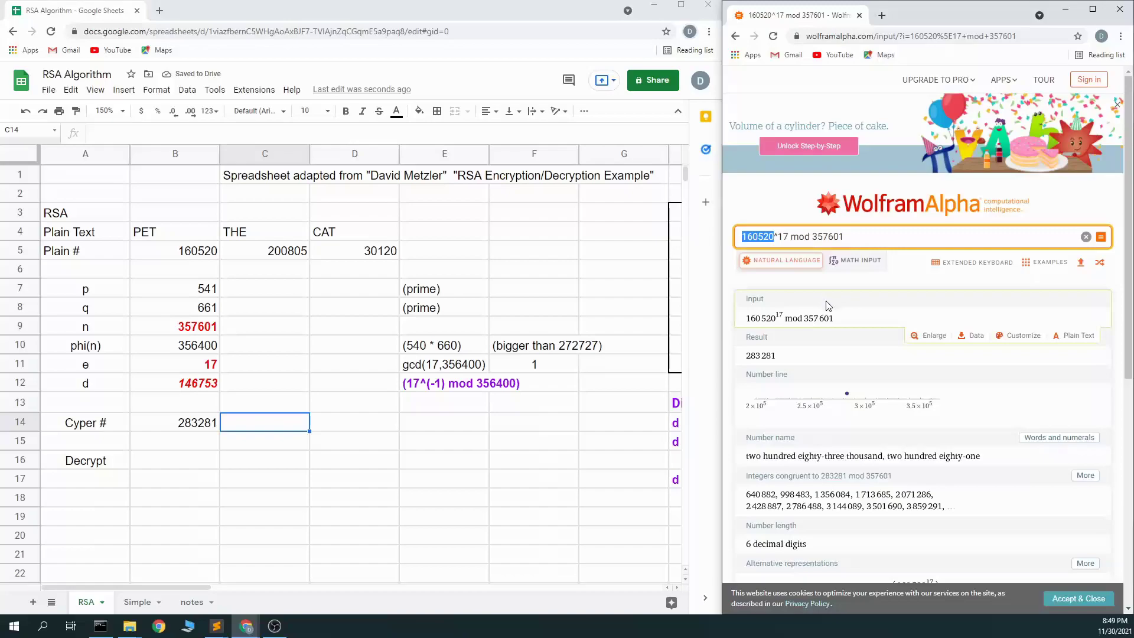
type("20080")
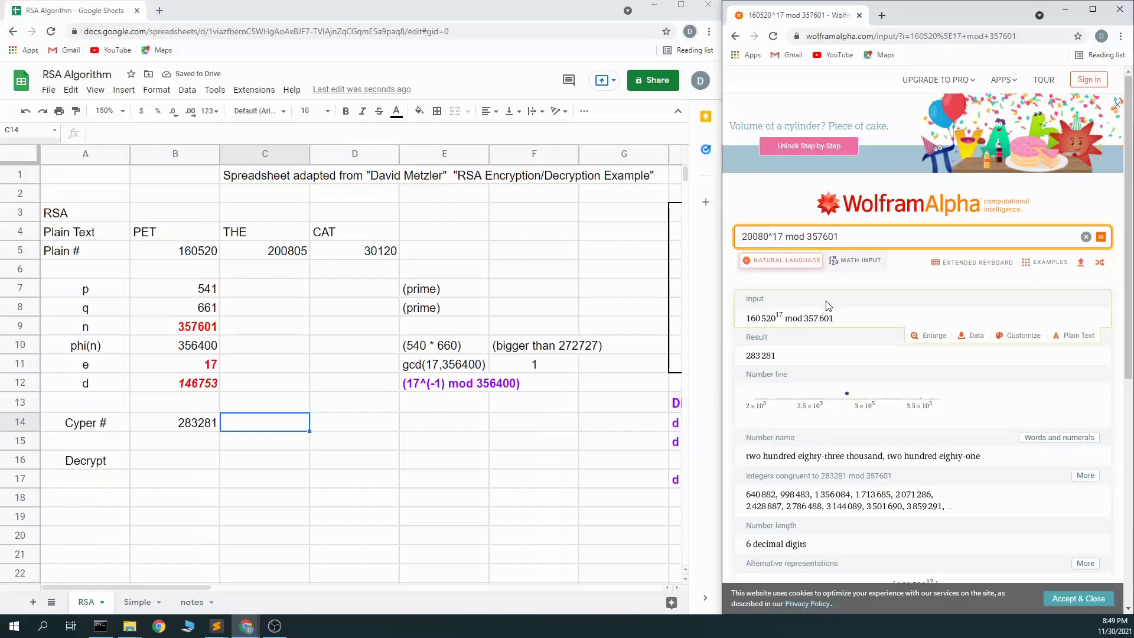
type("5")
key("Return")
left_click(282, 432)
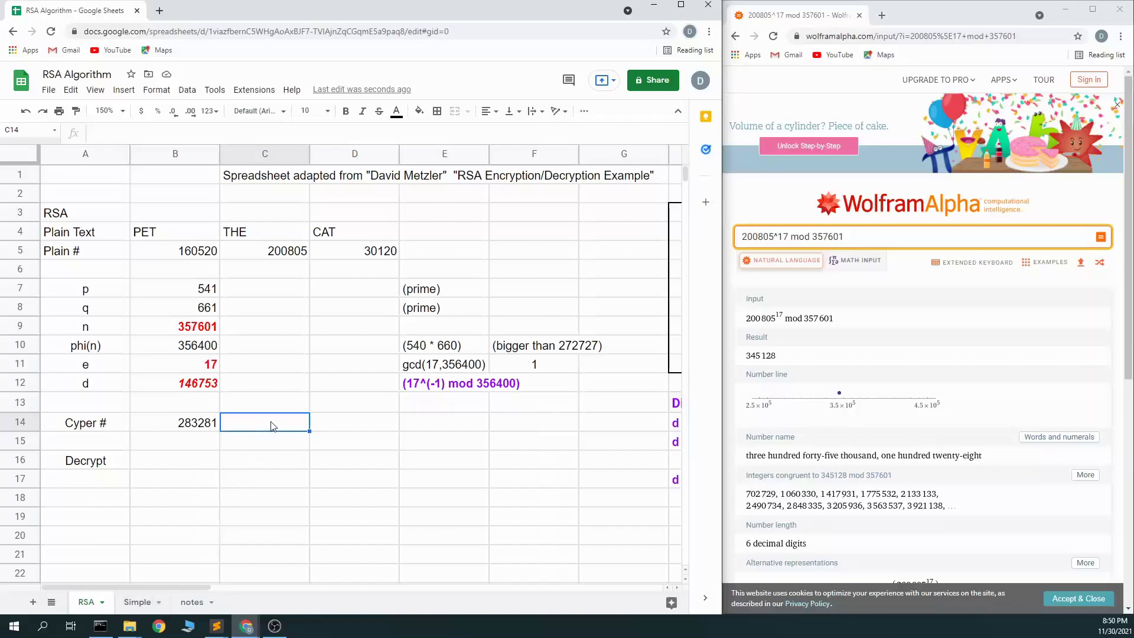
type("34512/")
key("BackSpace")
type("8")
key("Tab")
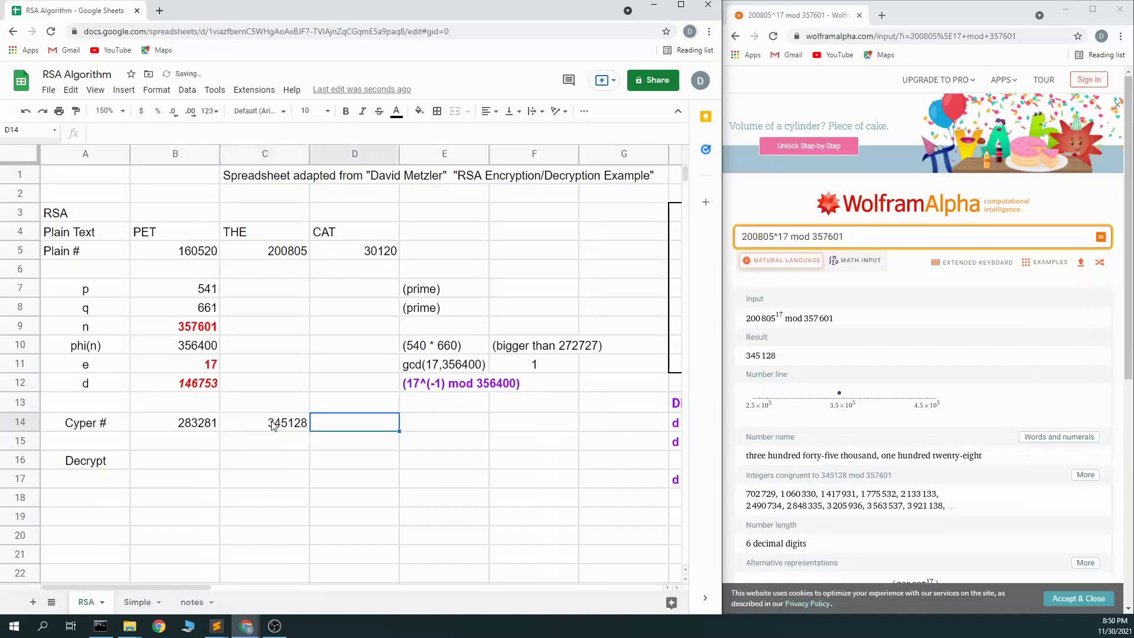
Compute 30120^17 mod 357601, enter 80542 in D14, and compare rows 5 and 14.
left_click_drag(774, 236, 738, 238)
type("30120")
key("Return")
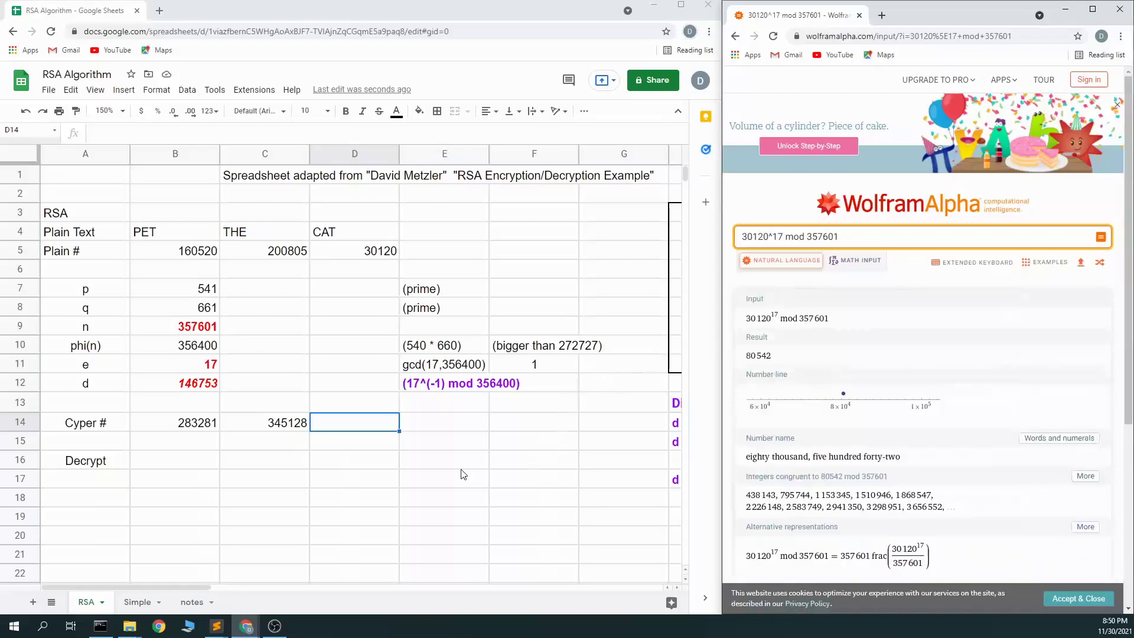
left_click(367, 429)
type("80542")
key("Return")
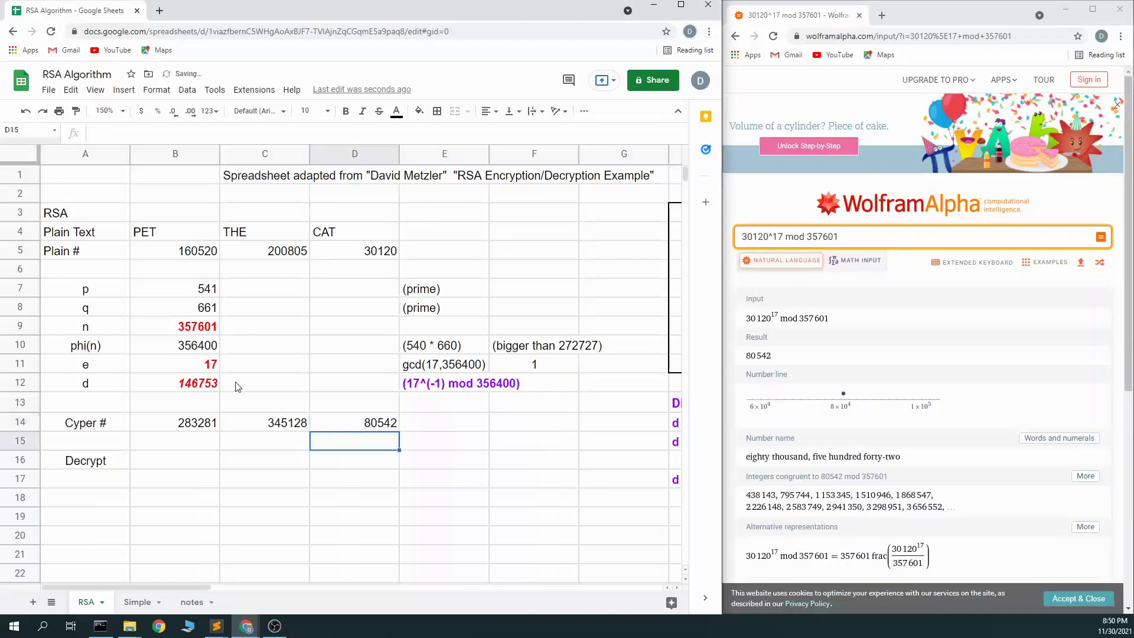
left_click_drag(145, 256, 322, 260)
left_click_drag(164, 426, 384, 423)
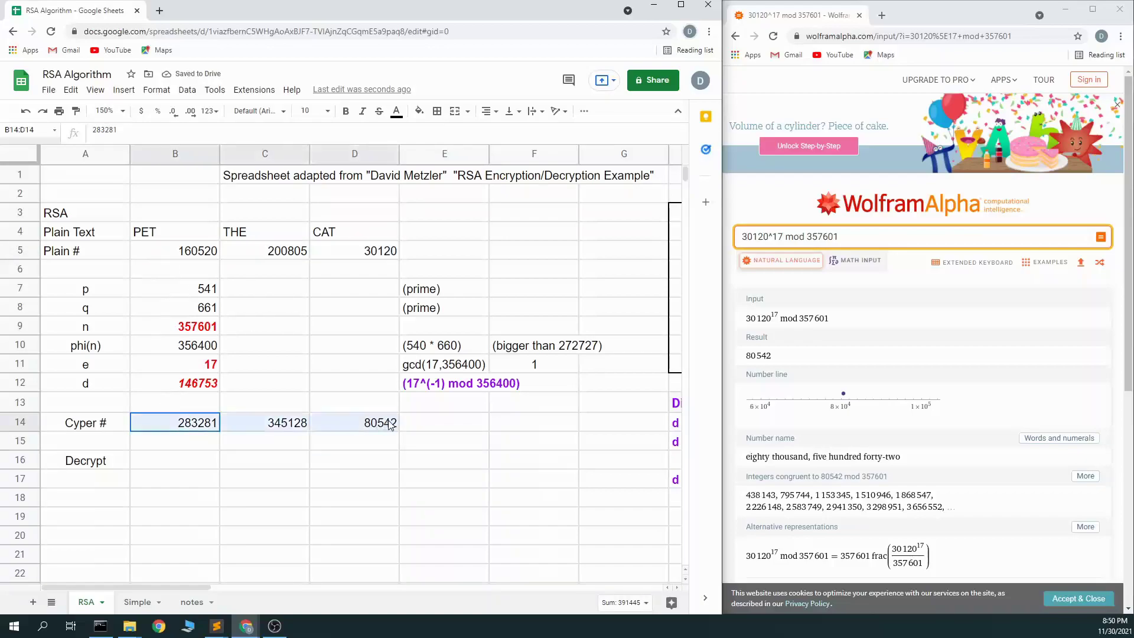
Compute 283281^146753 mod 357601 and enter 160520 in B16.
left_click(167, 463)
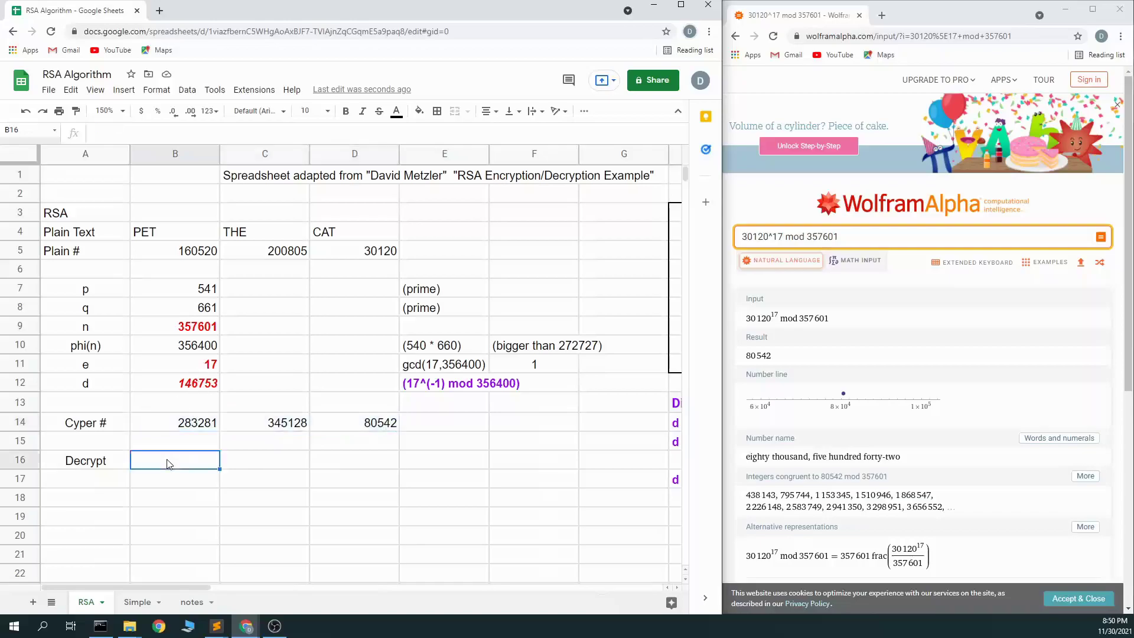
left_click(177, 386)
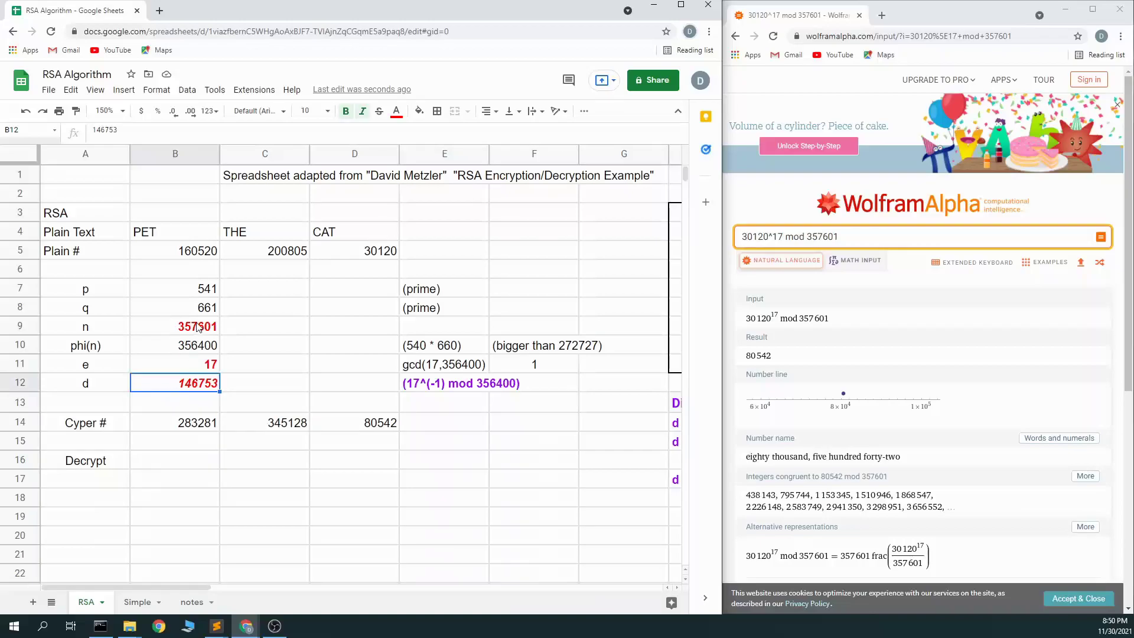
left_click(193, 421)
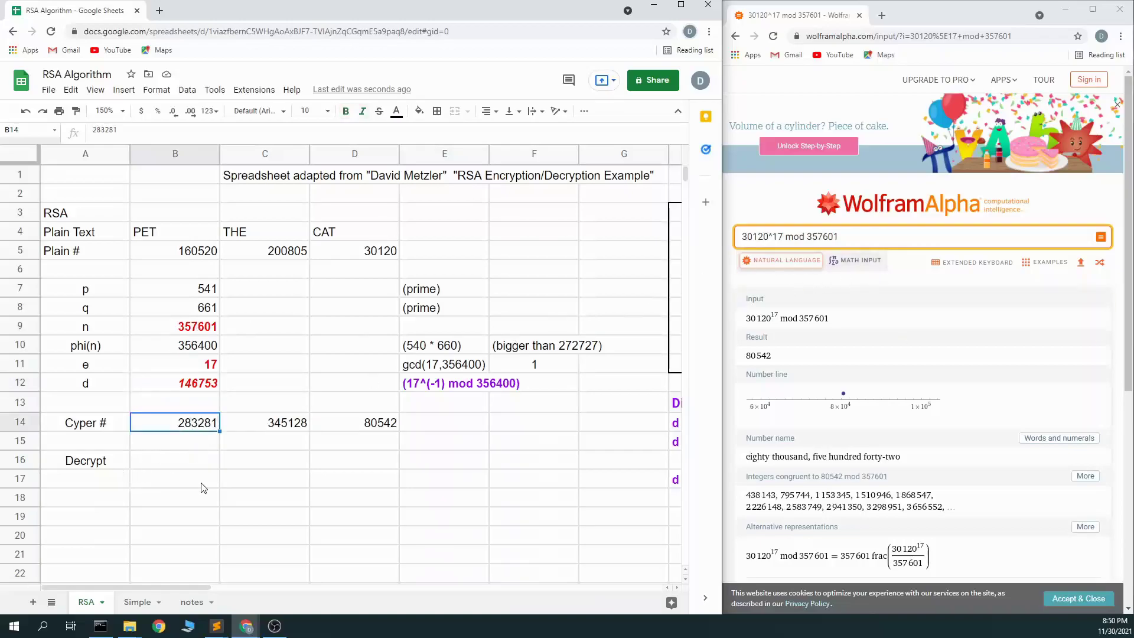
left_click_drag(784, 236, 742, 237)
type("283281")
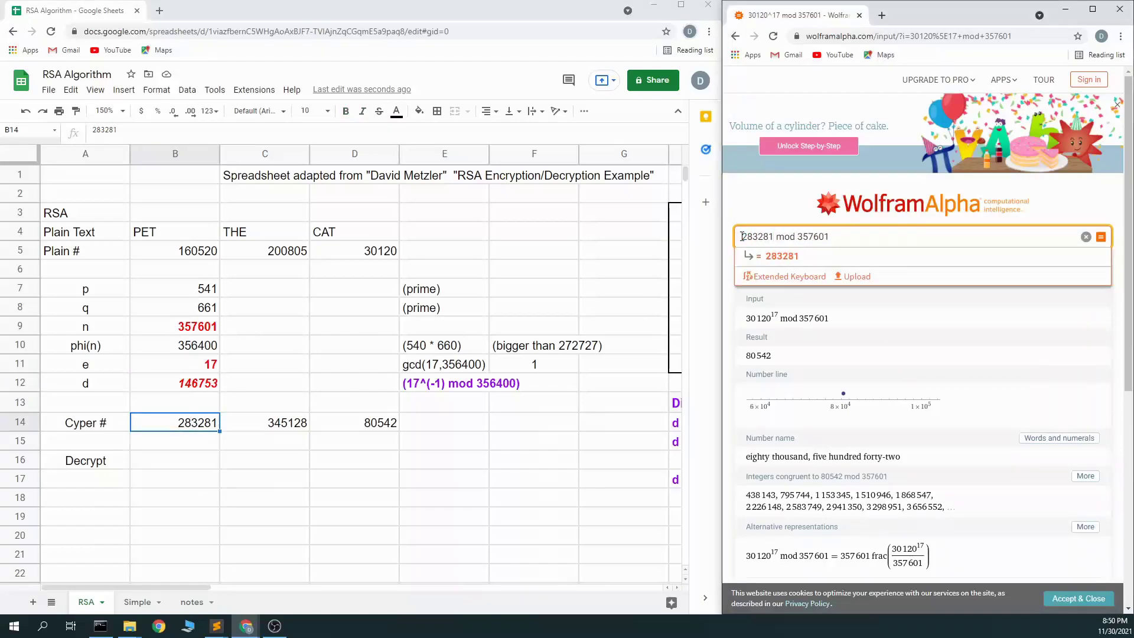
type("^146753")
key("Return")
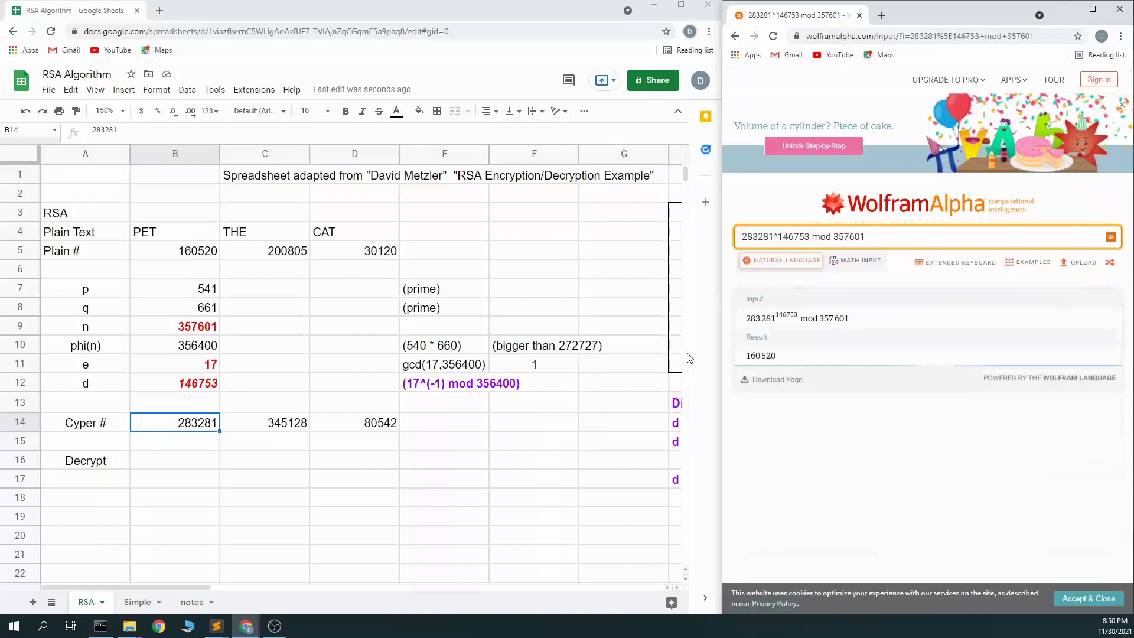
left_click(159, 462)
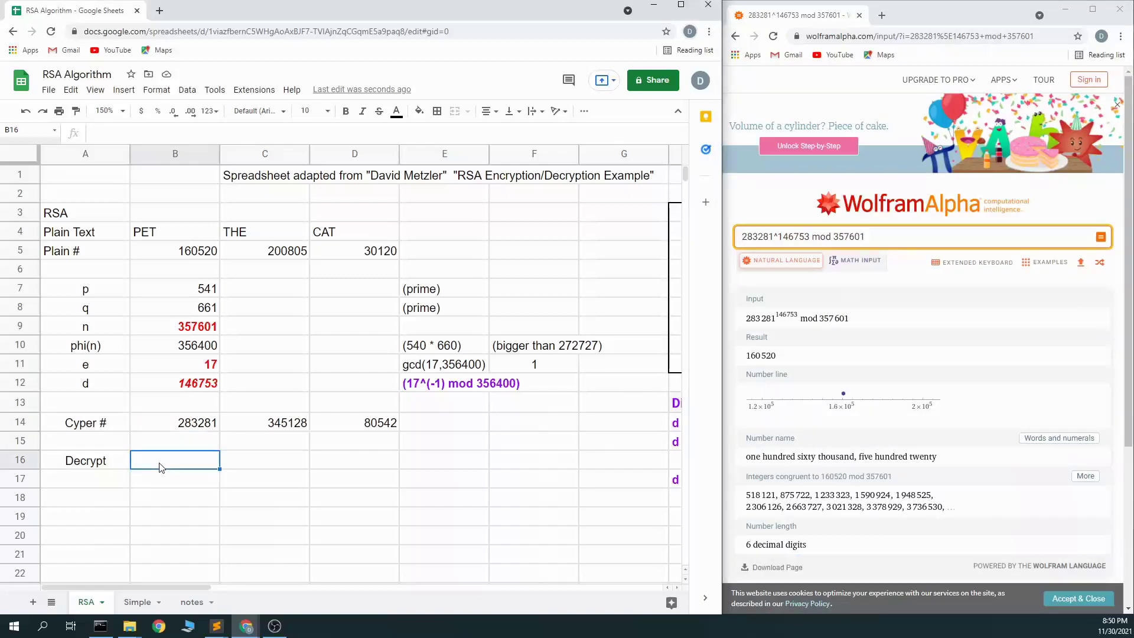
type("160520")
key("Tab")
Decrypt 345128 with exponent 146753 and enter 200805 in C16.
left_click_drag(777, 236, 735, 239)
key("BackSpace")
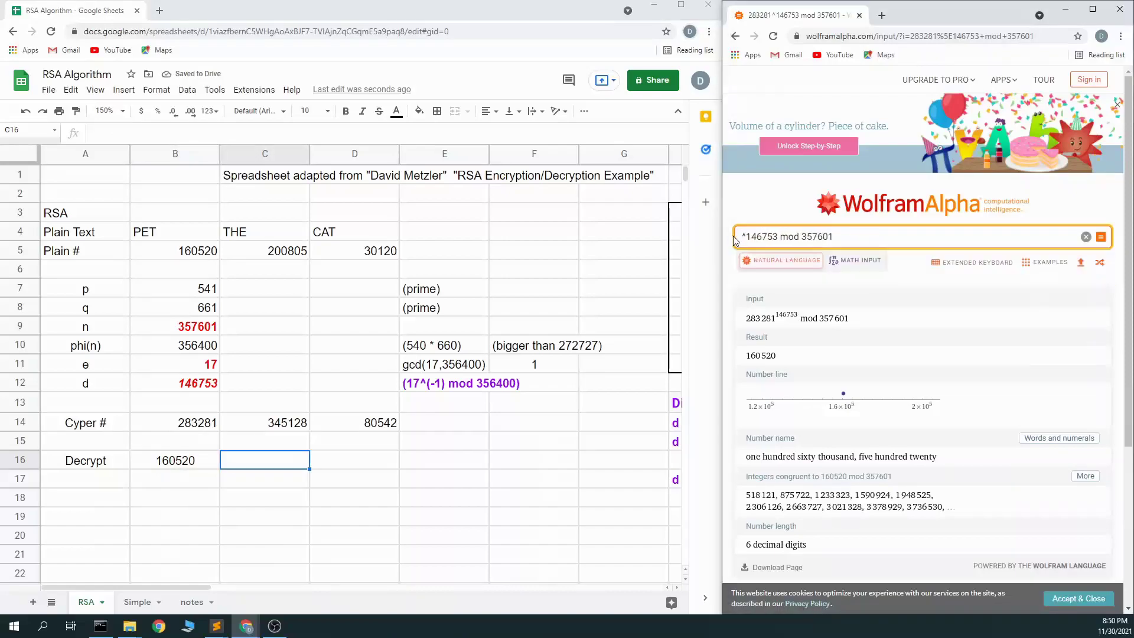
type("345128")
key("Return")
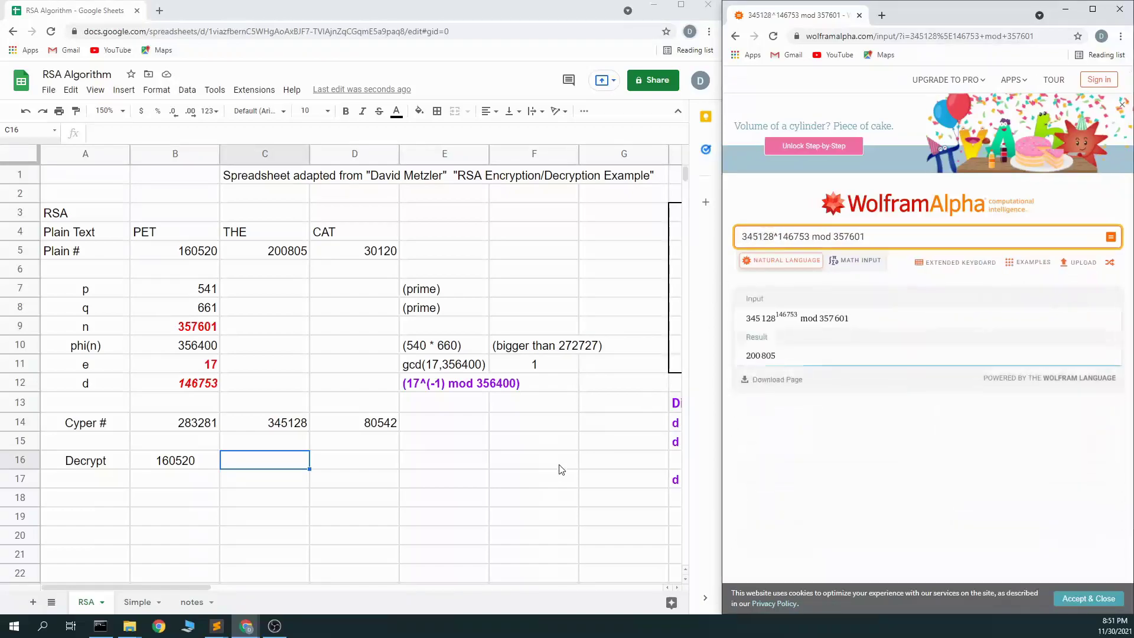
left_click(295, 468)
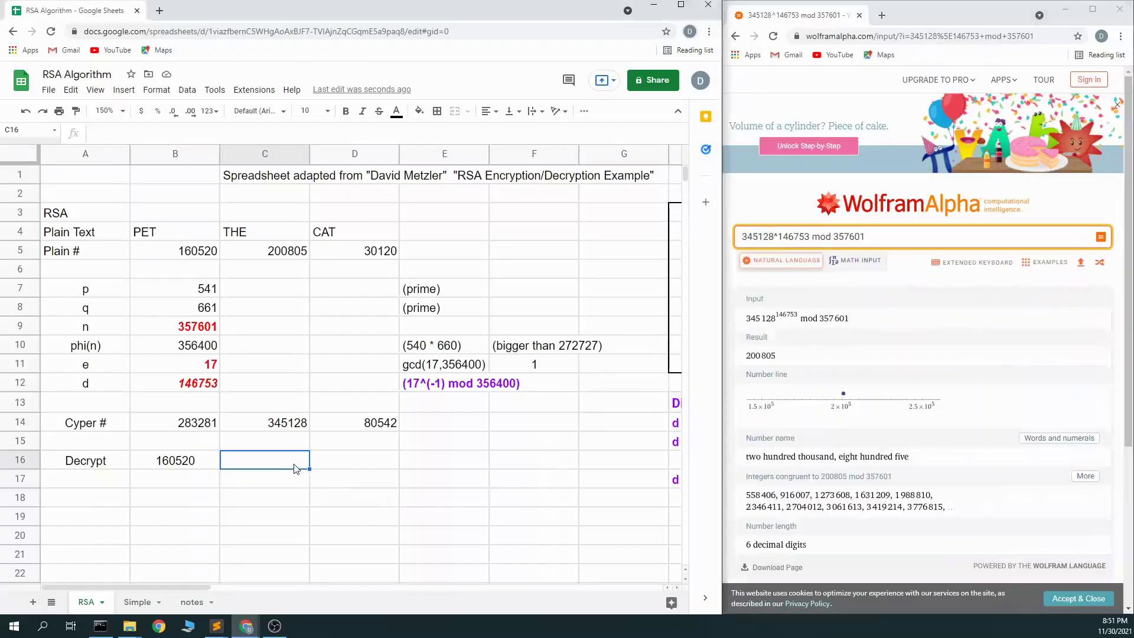
type("200805")
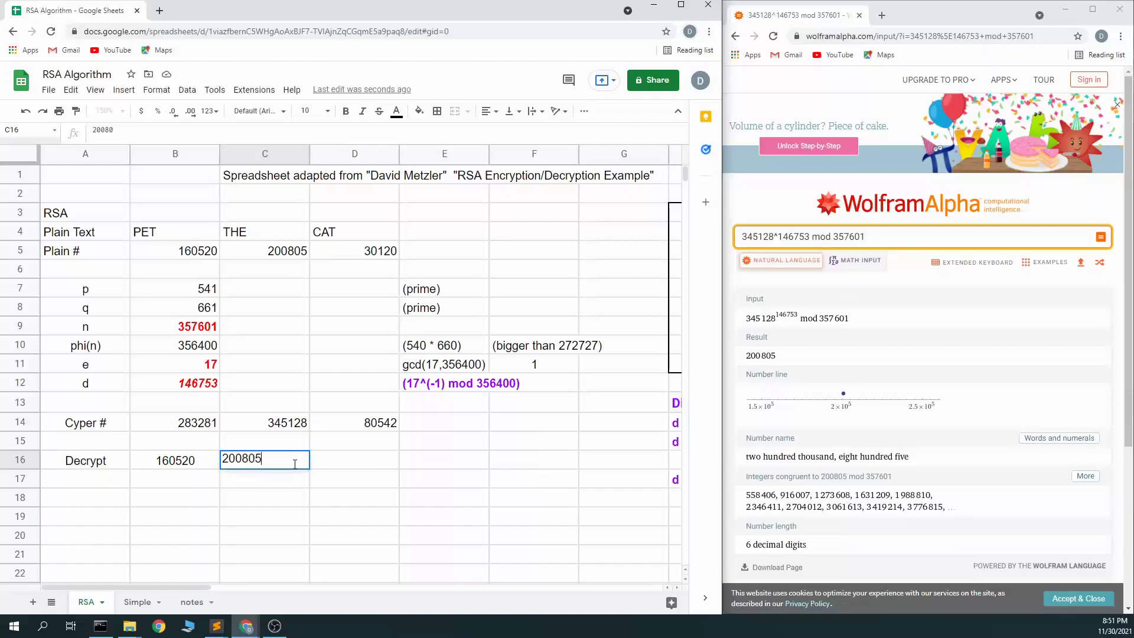
key("Tab")
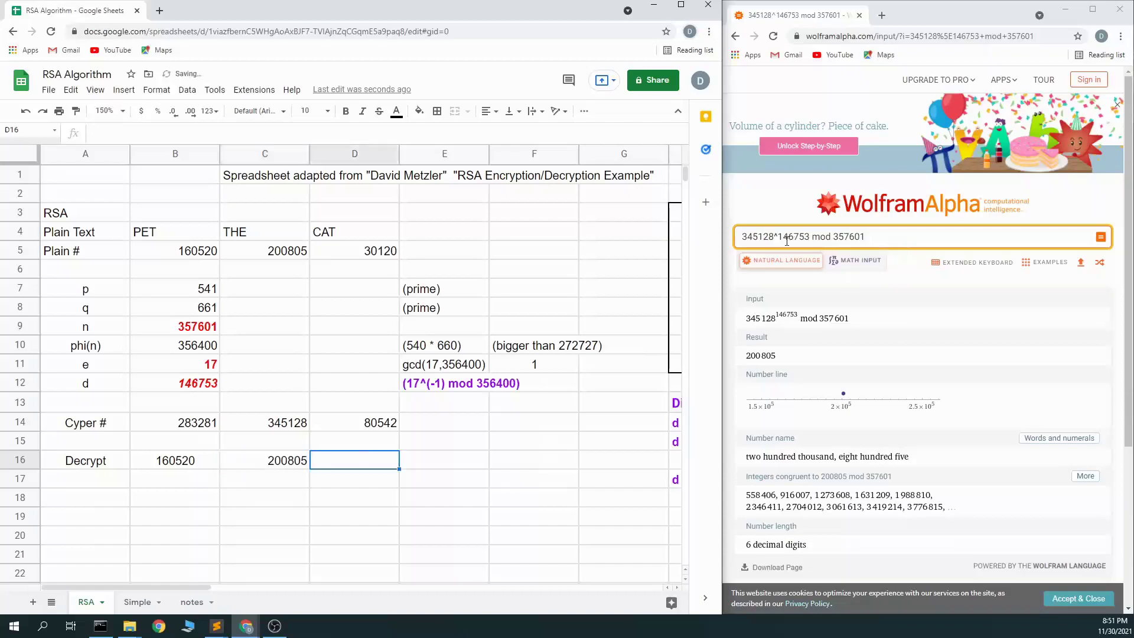
Decrypt 80542 with exponent 146753 and enter 30120 in D16.
left_click_drag(774, 237, 726, 238)
type("301")
type("20")
key("Return")
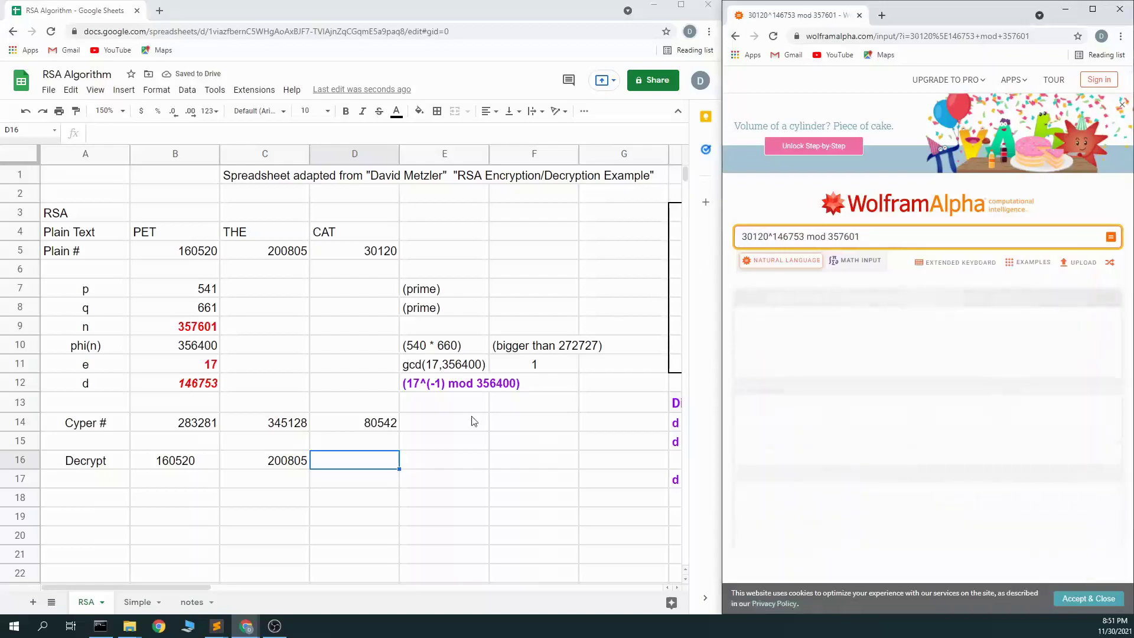
double_click(767, 236)
type("80")
type("542")
key("Return")
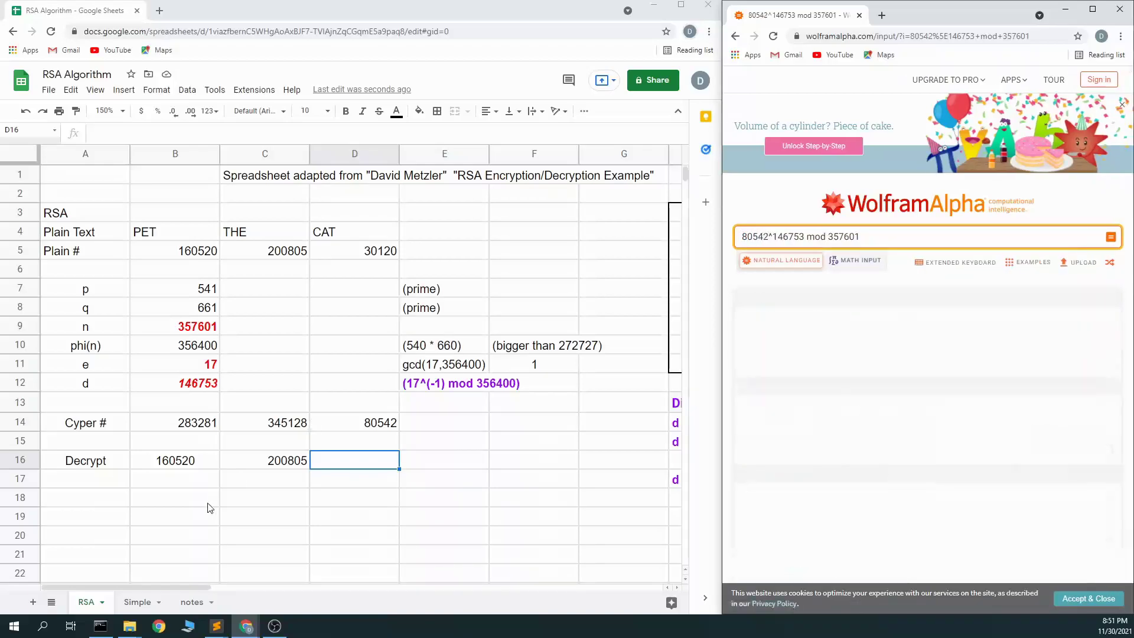
left_click(378, 465)
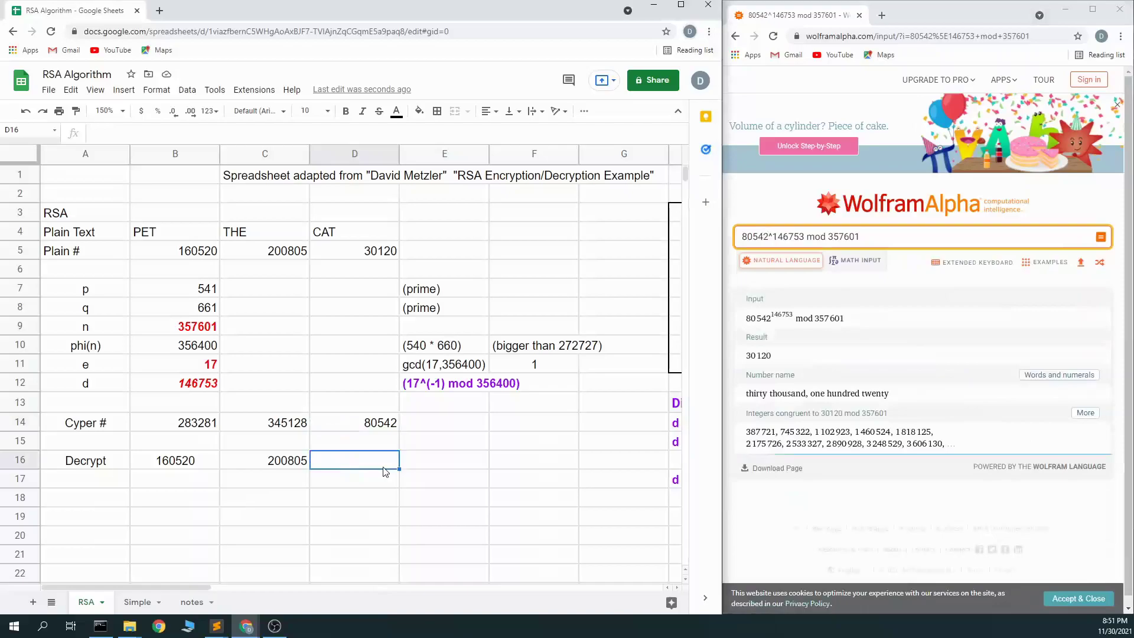
type("30120")
key("Return")
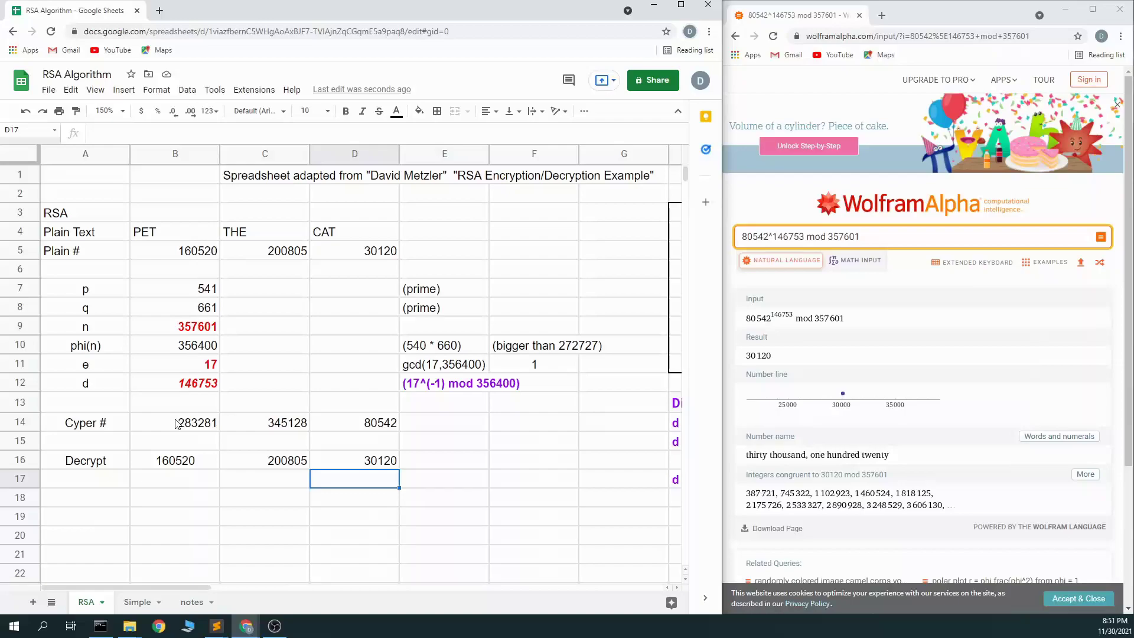
Sign 160520 by computing 160520^146753 mod 357601 in Wolfram Alpha.
left_click(169, 385)
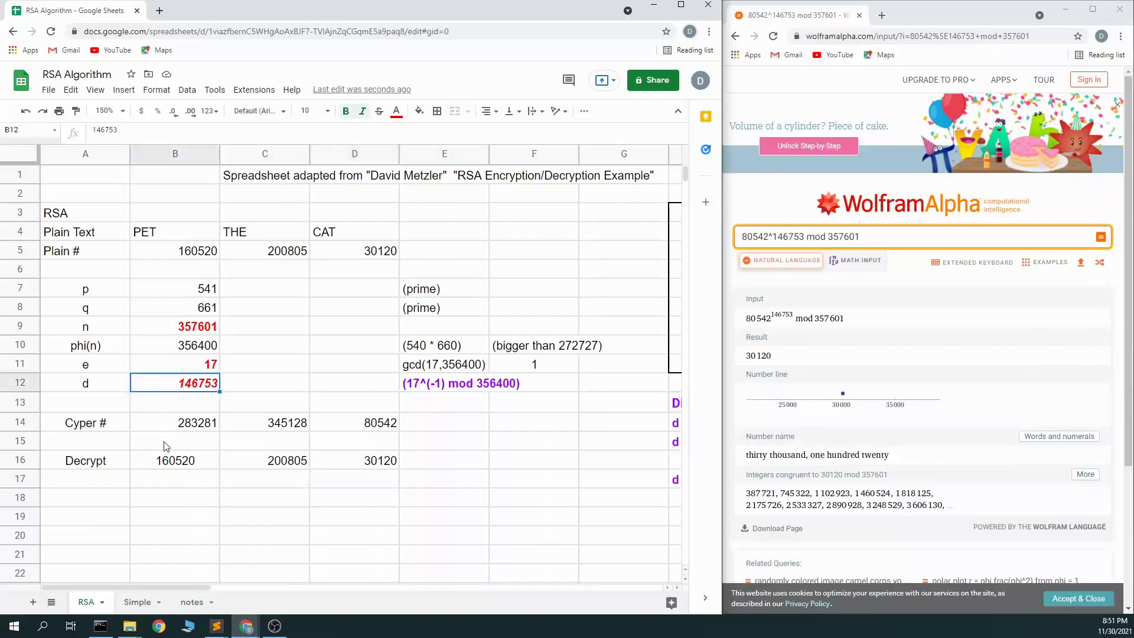
left_click(174, 499)
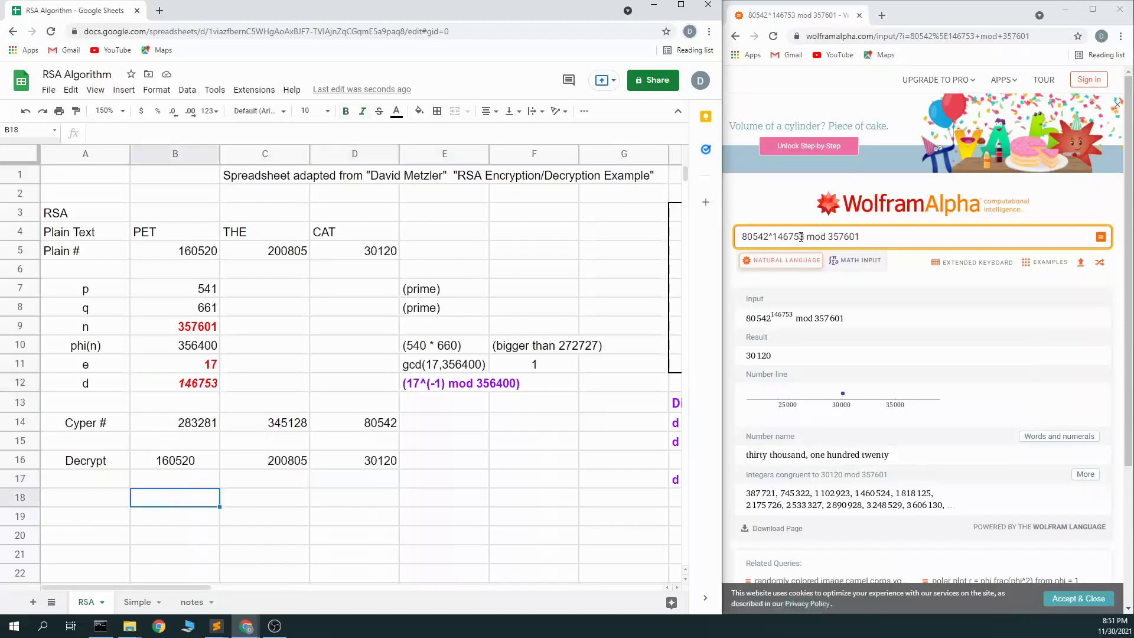
left_click_drag(801, 237, 740, 235)
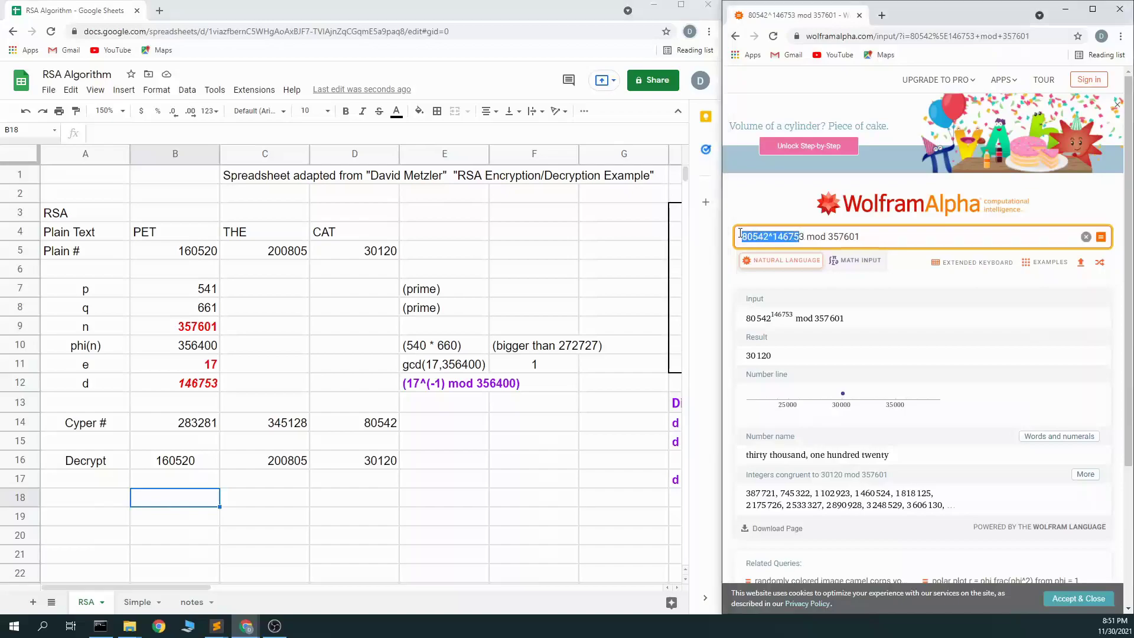
key("BackSpace")
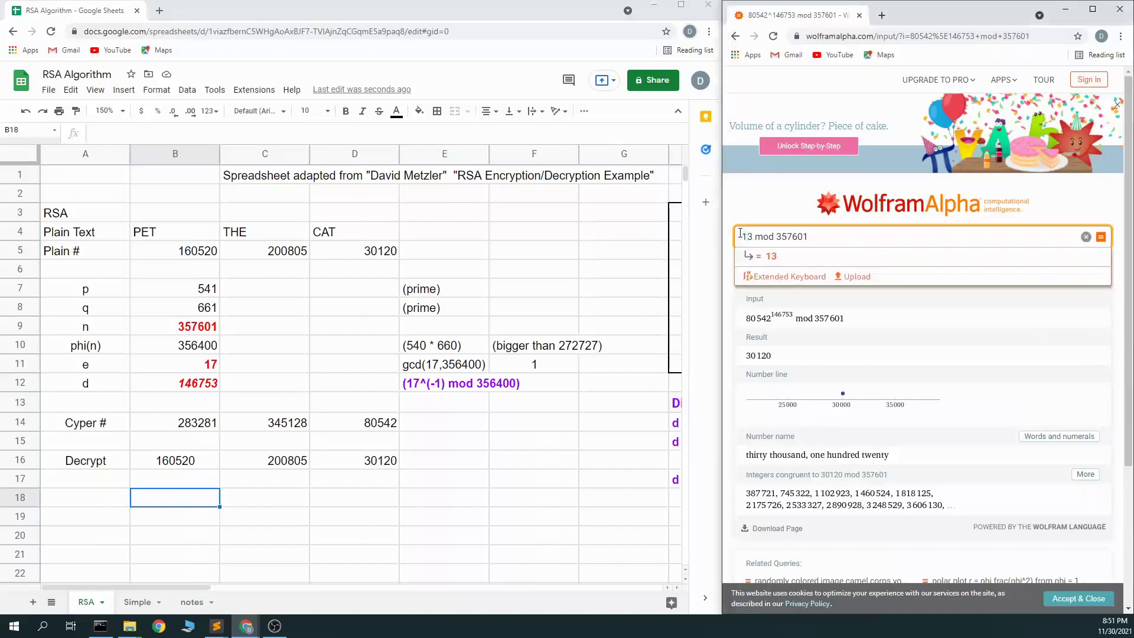
type("16")
key("Delete")
type("0520^")
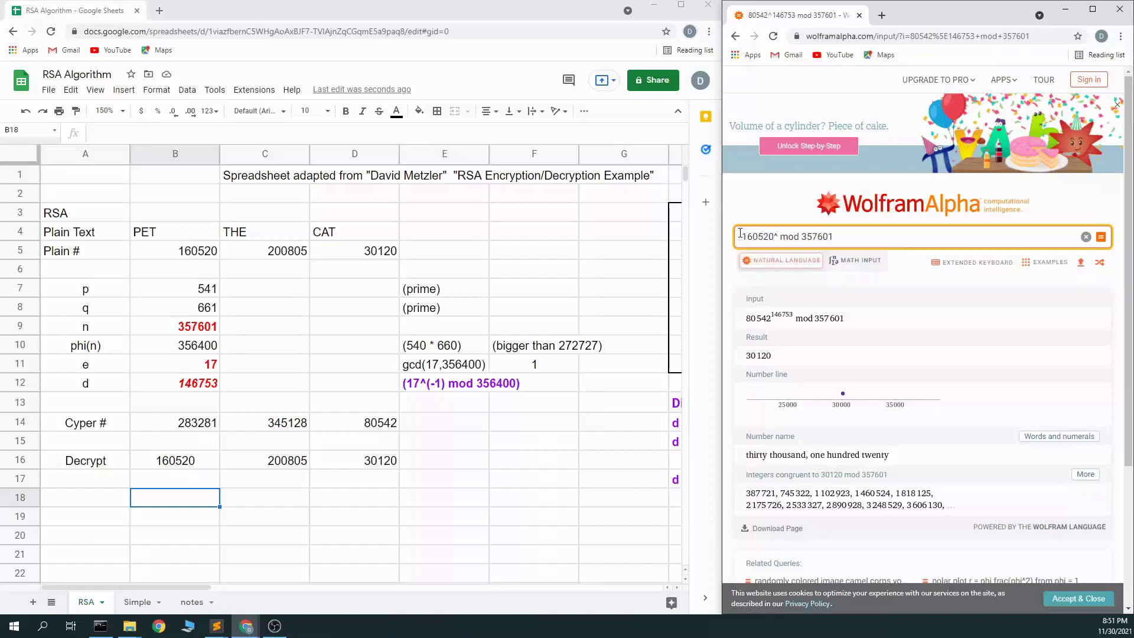
type("146753")
key("Return")
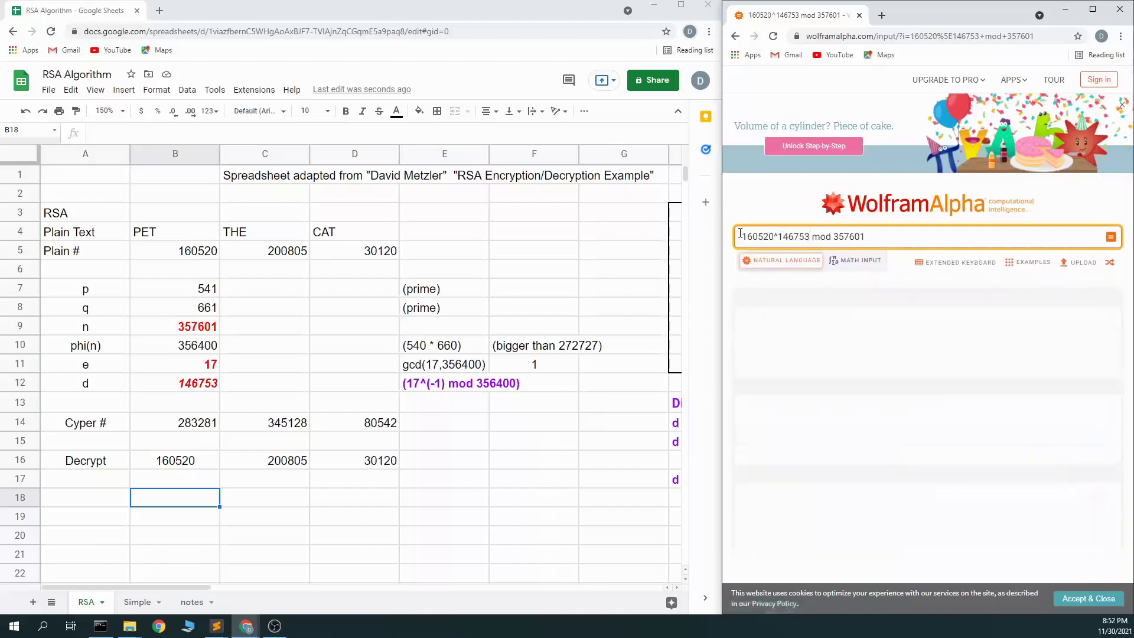
Add row 18 labelled 'signed' with the value 103584.
left_click(99, 508)
type("signed")
key("Tab")
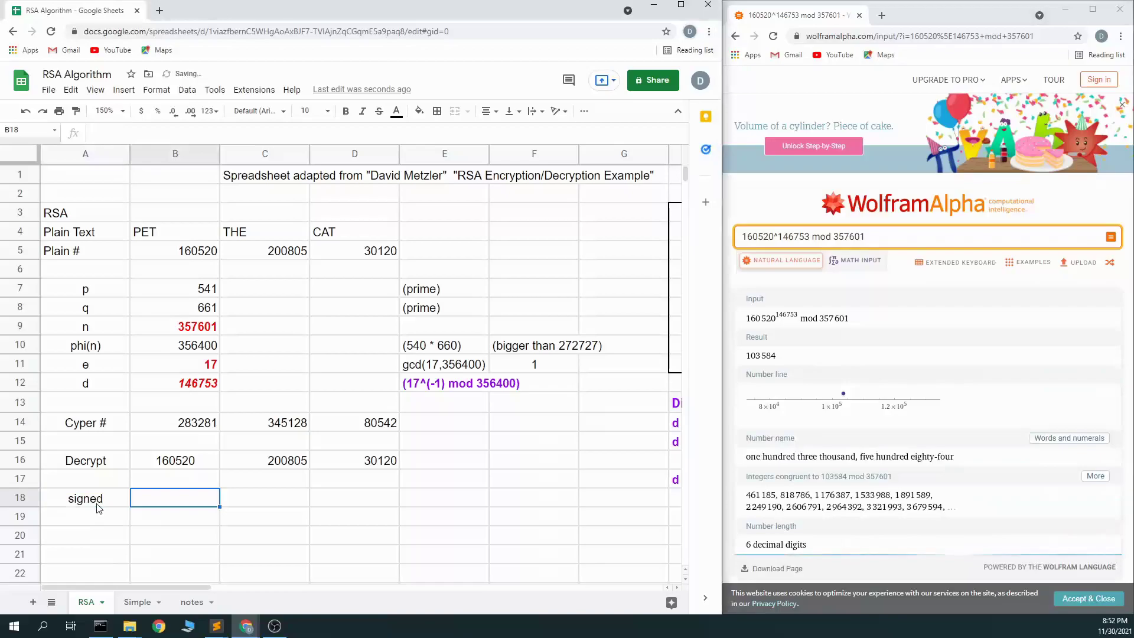
type("103584")
key("Return")
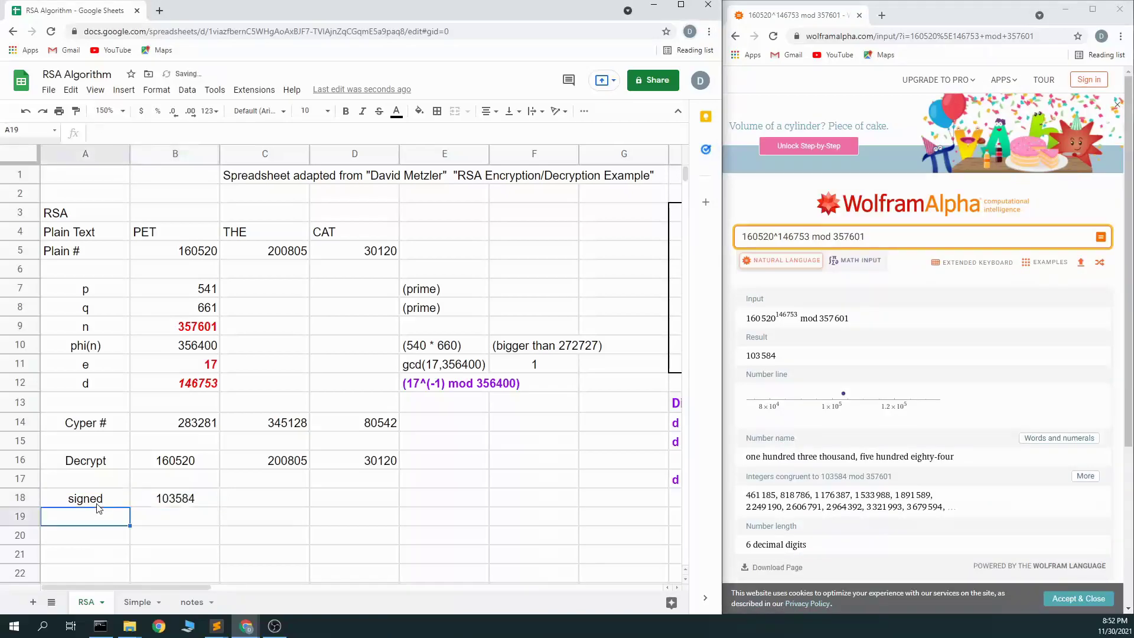
Add an 'unsigned' row holding 160520, verified by computing 103584^17 mod 357601.
type("unsigned")
key("Tab")
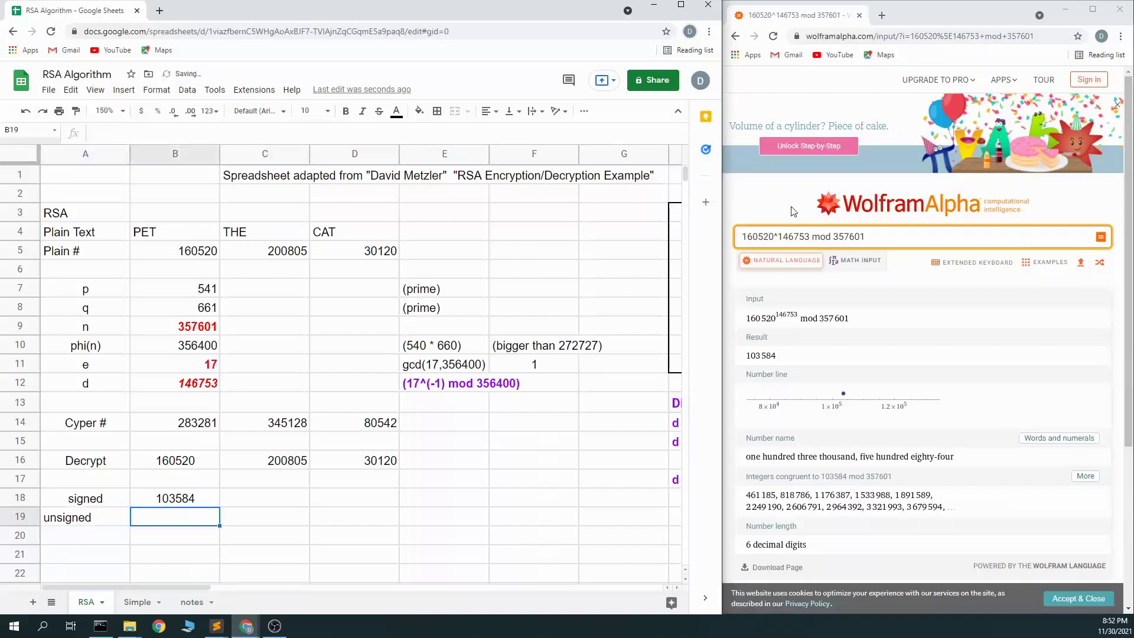
left_click_drag(810, 237, 733, 237)
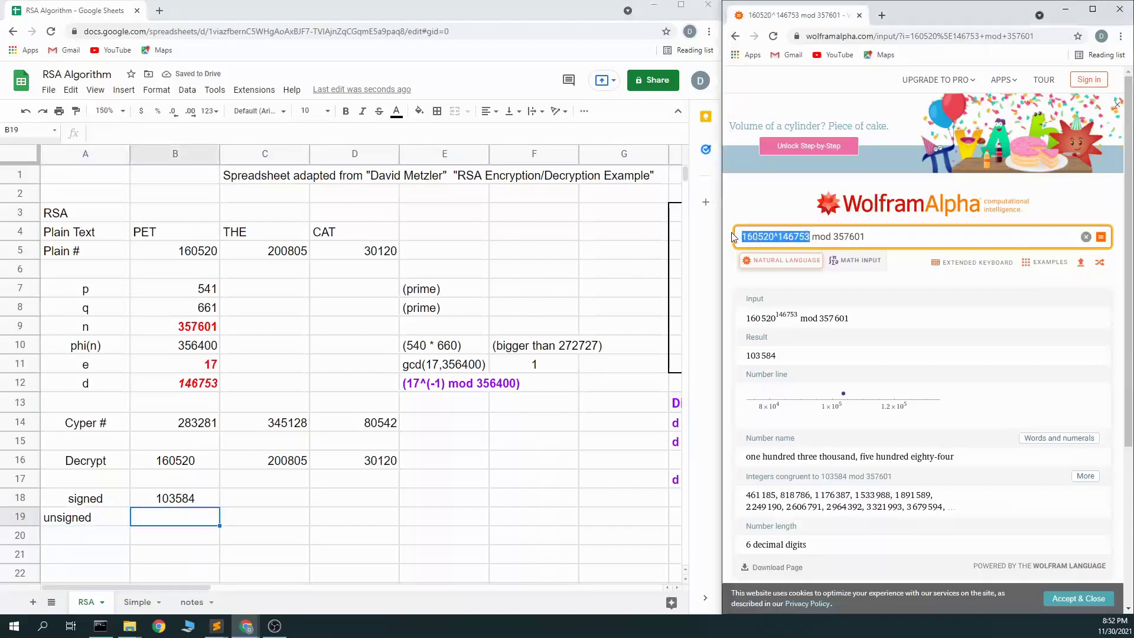
type("103584")
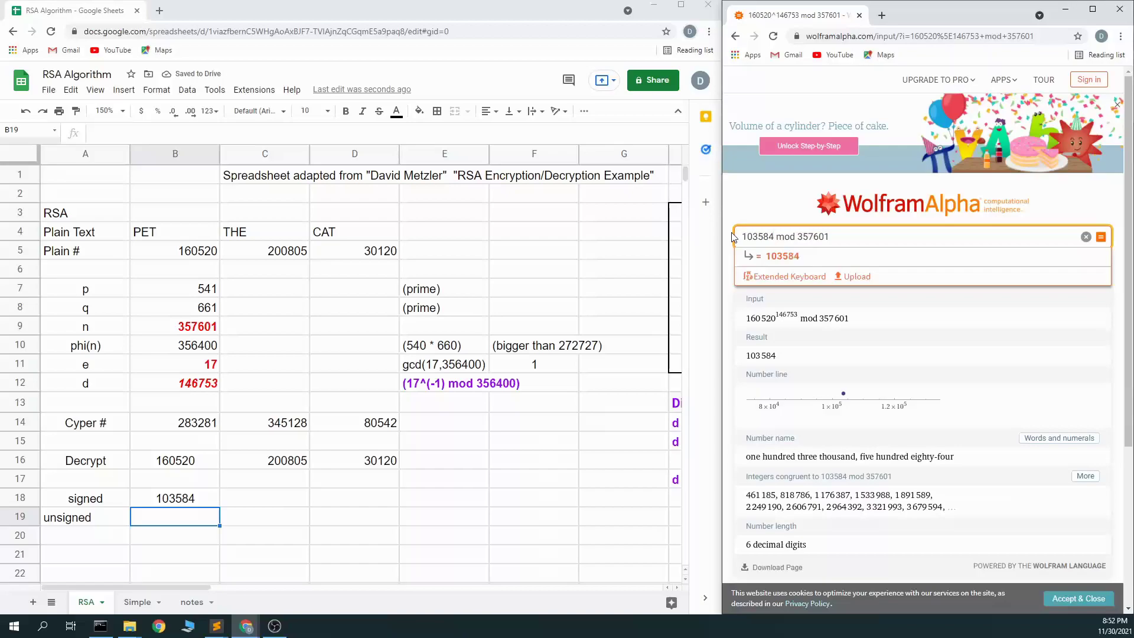
type("^")
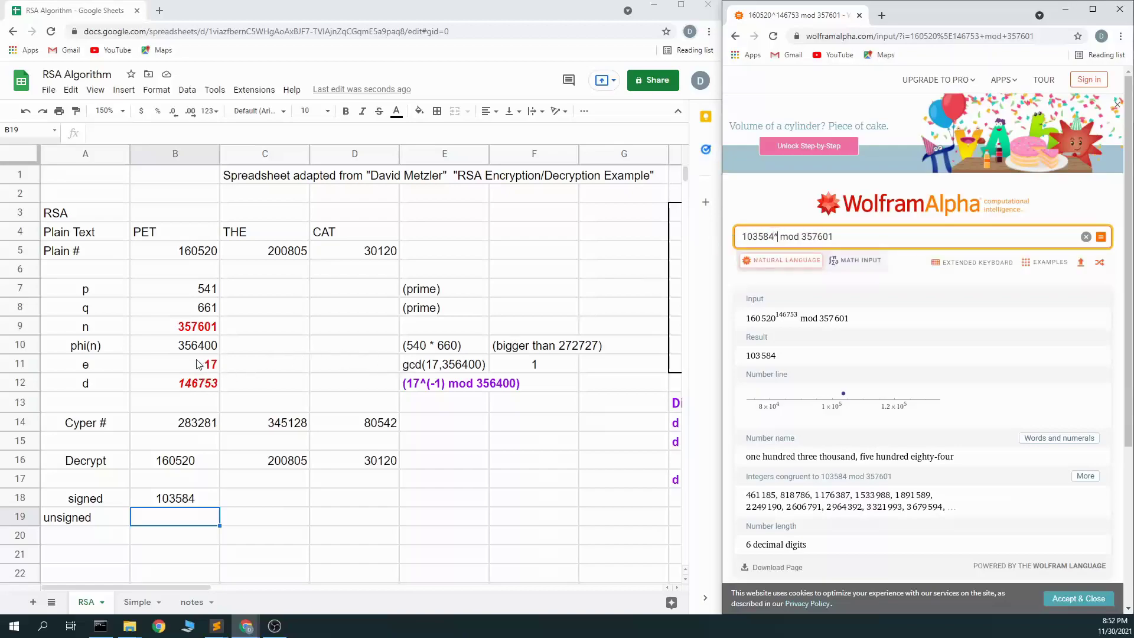
type("17")
key("Return")
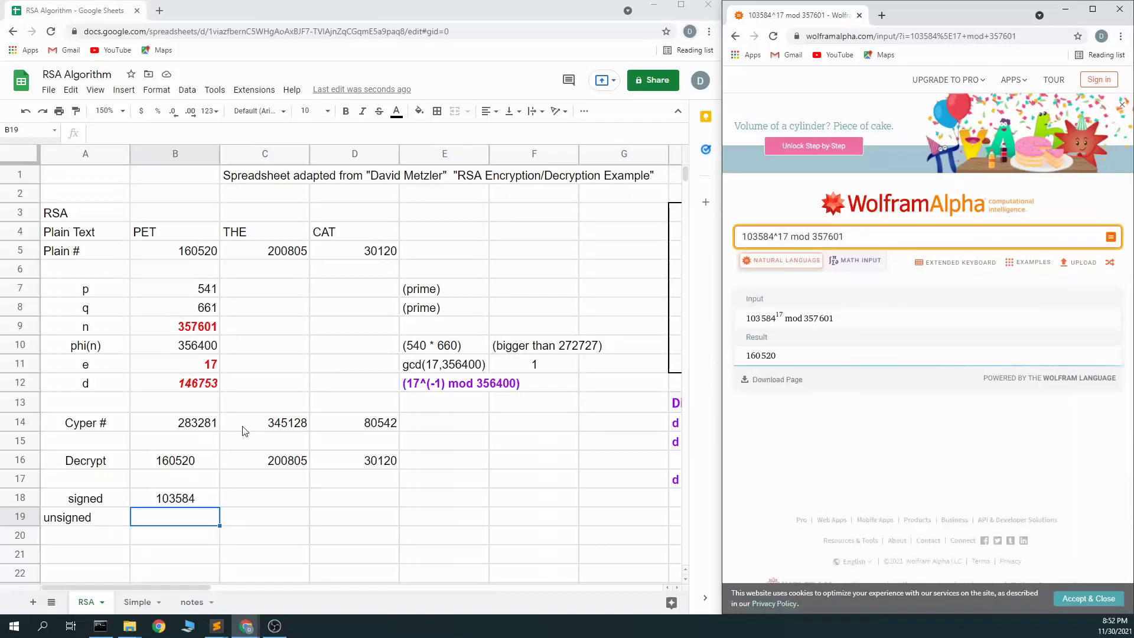
type("165")
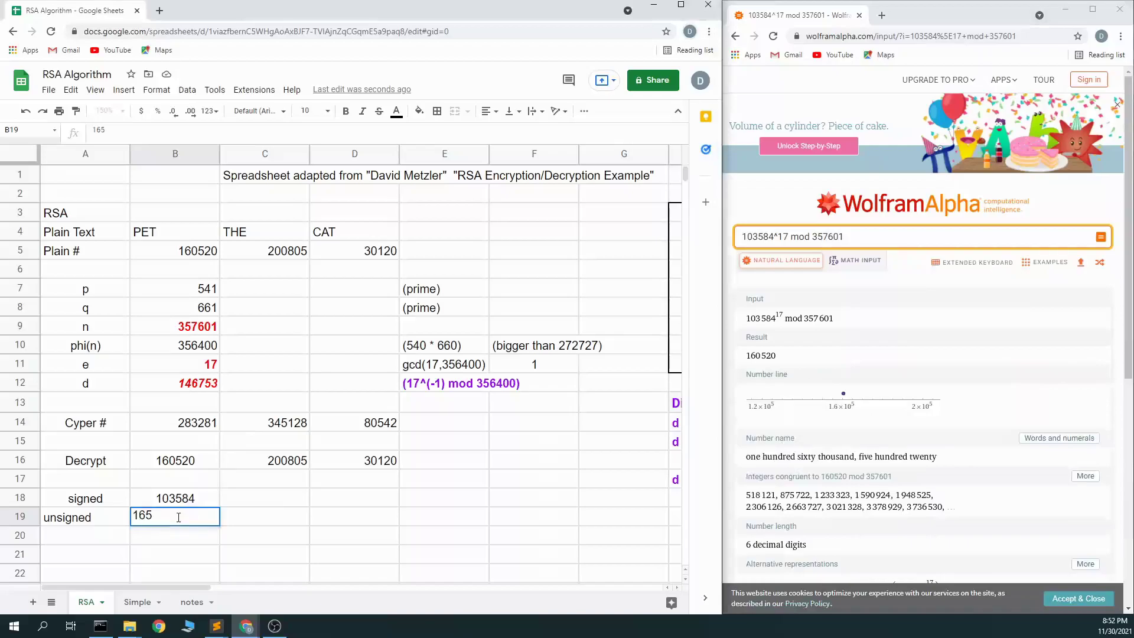
key("BackSpace")
type("0520")
key("Return")
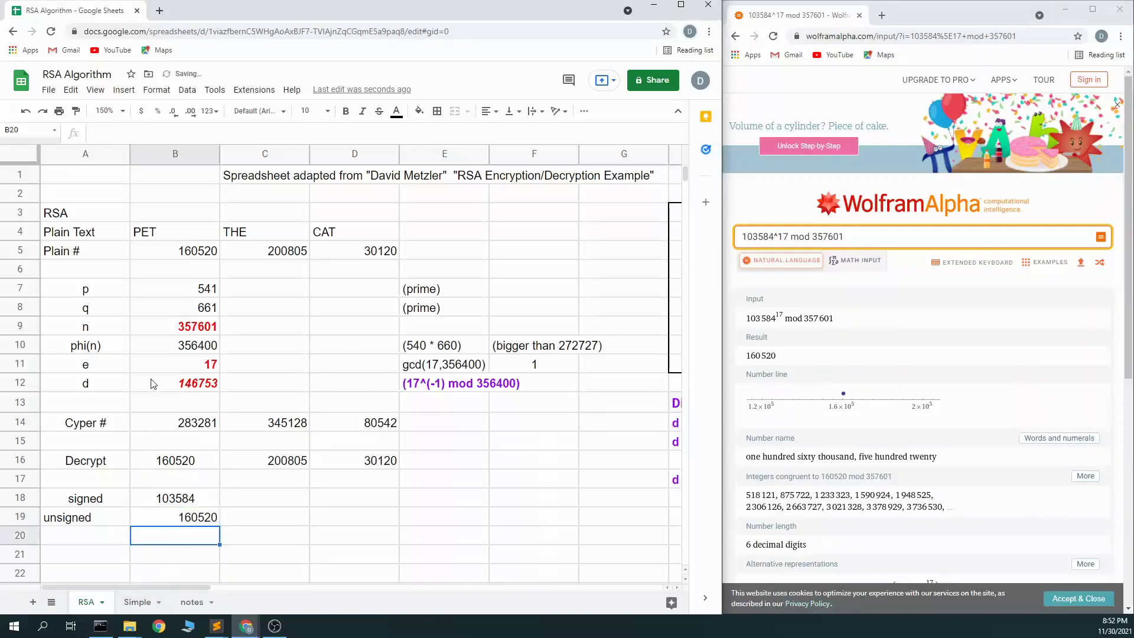
left_click(168, 333)
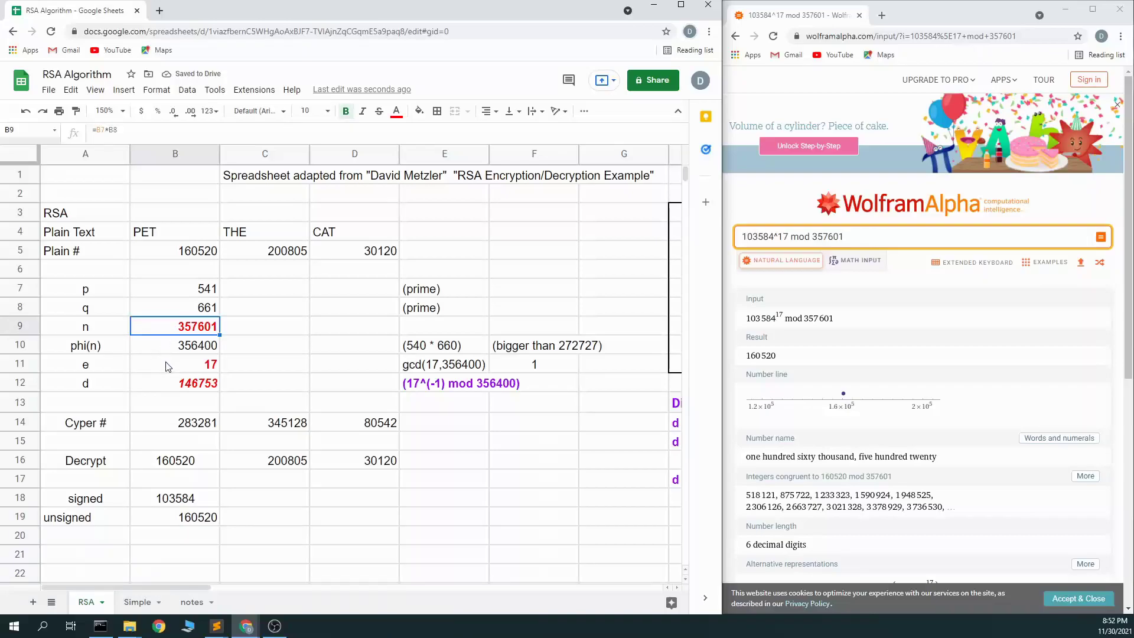
left_click_drag(168, 364, 171, 387)
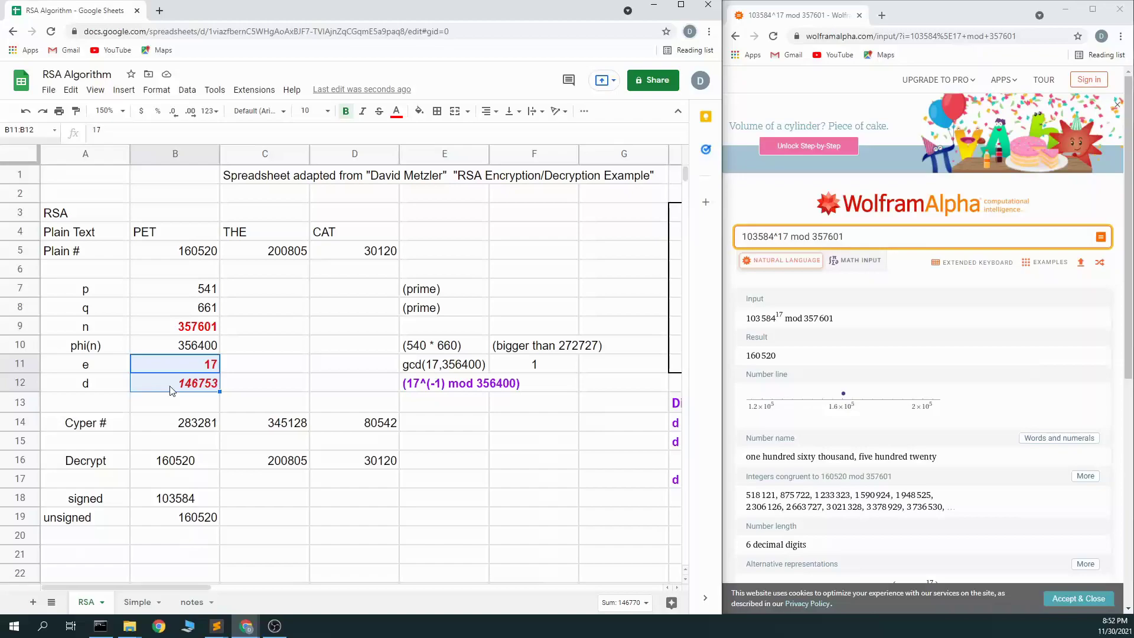
left_click(247, 534)
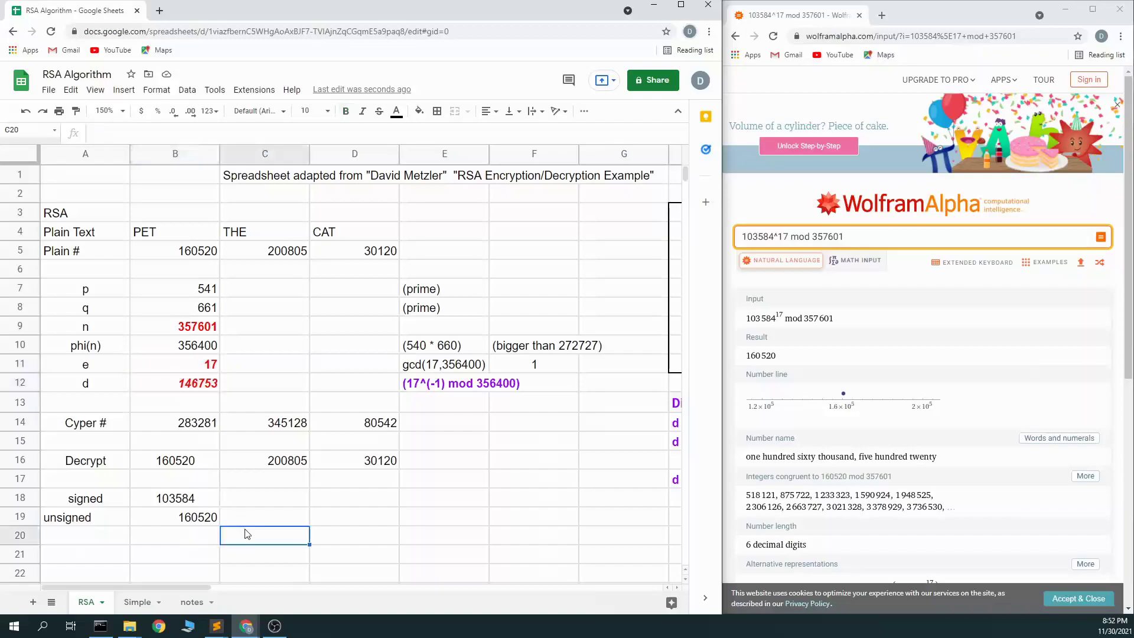